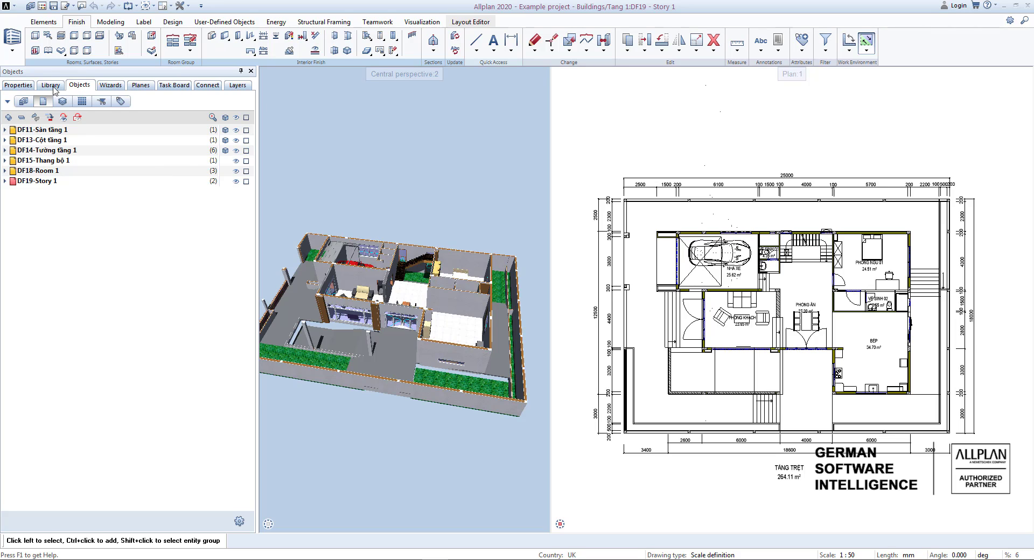
- Browse the default library to the living room furniture symbols
{"action": "left_click", "coordinate": [52, 87]}
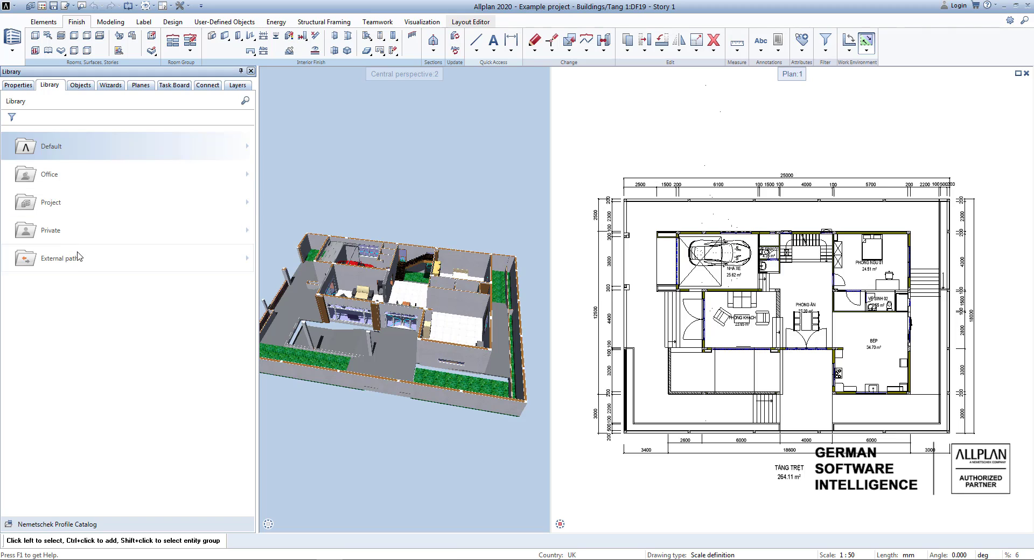
{"action": "left_click", "coordinate": [58, 152]}
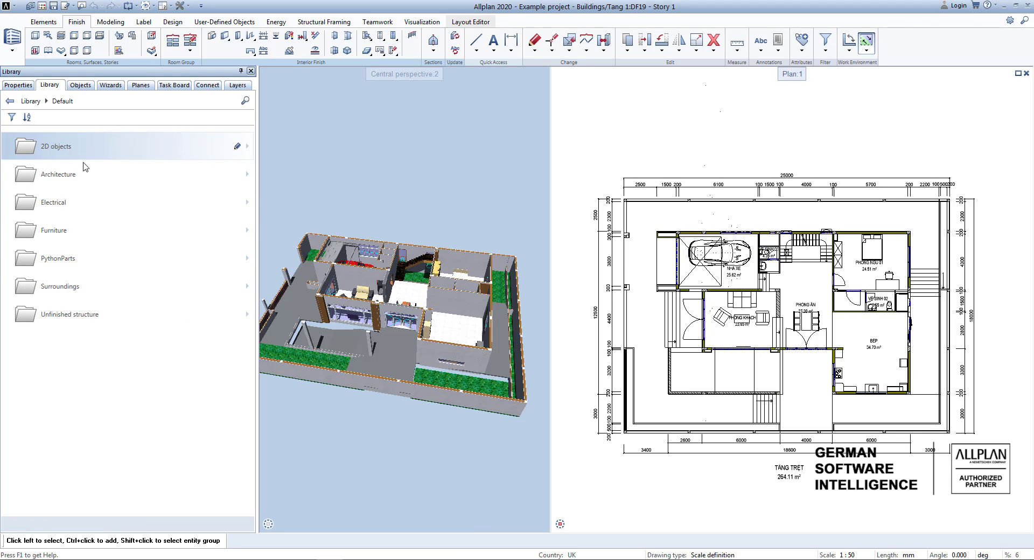
{"action": "left_click", "coordinate": [60, 234]}
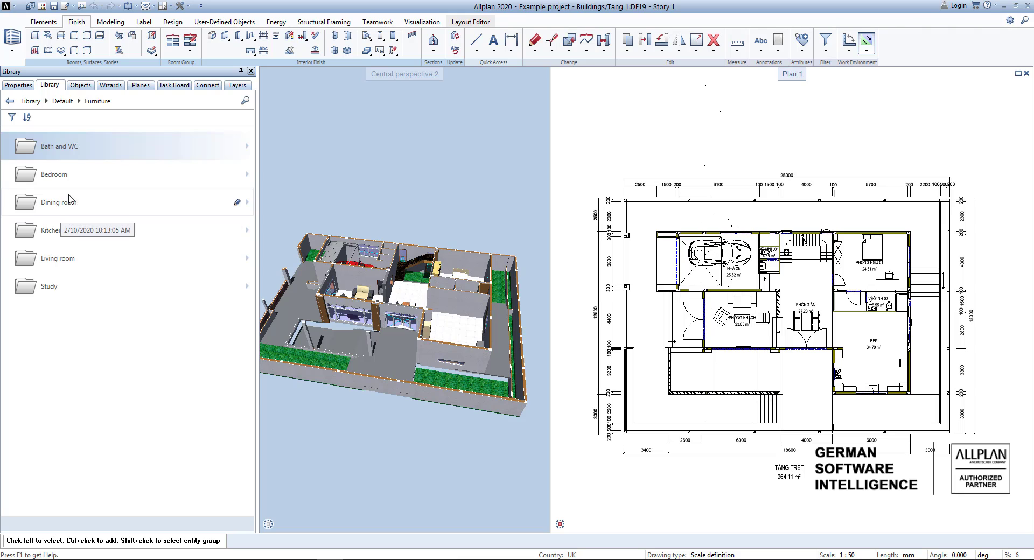
{"action": "left_click", "coordinate": [61, 259]}
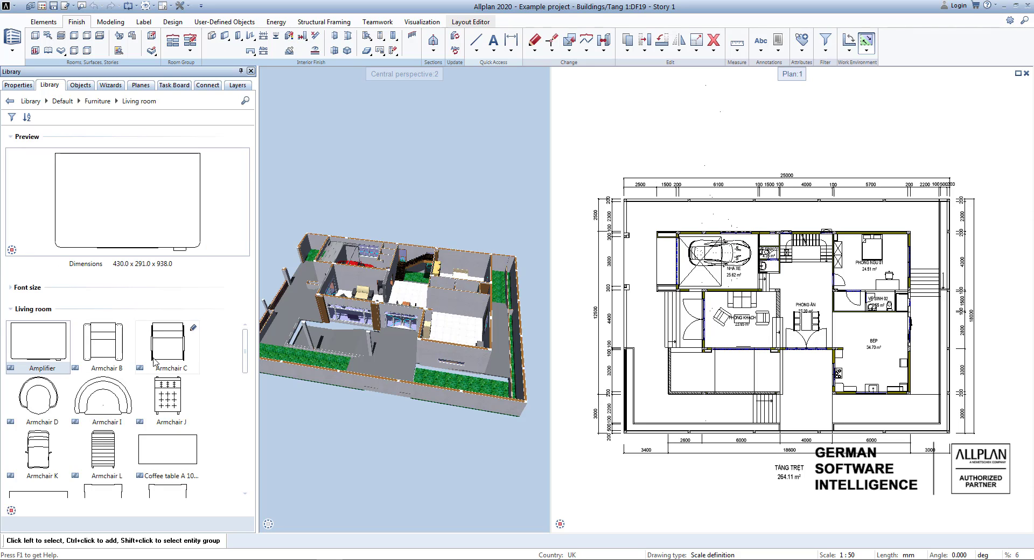
{"action": "mouse_move", "coordinate": [245, 353]}
{"action": "left_mouse_down"}
{"action": "mouse_move", "coordinate": [242, 467]}
{"action": "mouse_move", "coordinate": [238, 359]}
{"action": "left_mouse_up"}
{"action": "scroll", "coordinate": [238, 360], "scroll_direction": "up", "scroll_amount": 1}
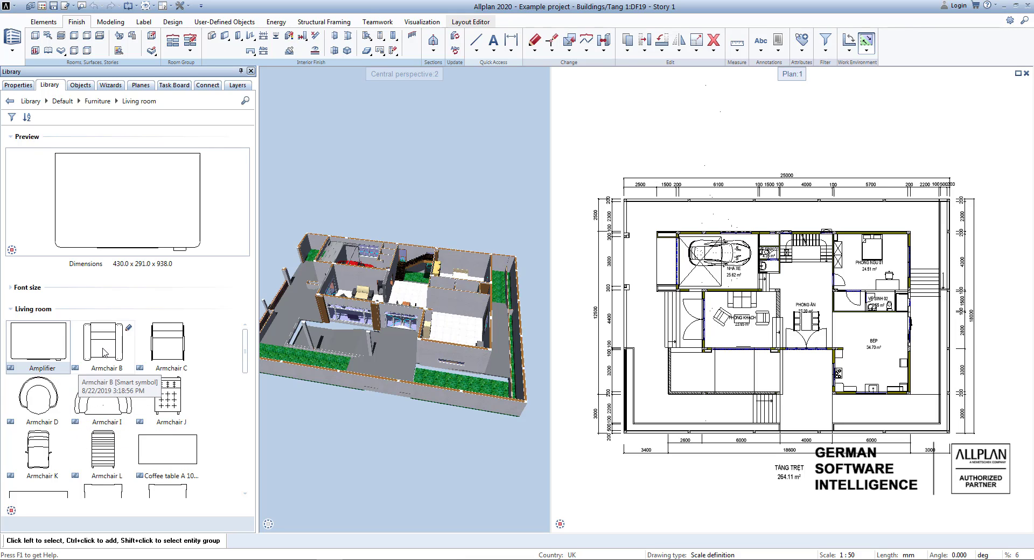
- Bring Armchair B into the plan for placement outside the building and confirm the centre as its drop-in point
{"action": "left_click_drag", "start_coordinate": [99, 348], "coordinate": [693, 328]}
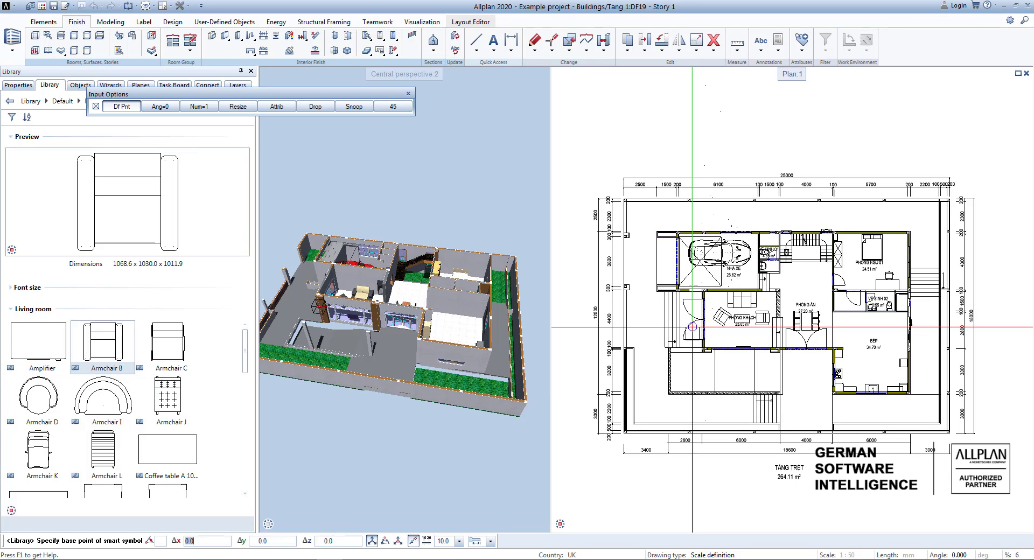
{"action": "scroll", "coordinate": [746, 328], "scroll_direction": "down", "scroll_amount": 4}
{"action": "scroll", "coordinate": [660, 301], "scroll_direction": "up", "scroll_amount": 5}
{"action": "scroll", "coordinate": [713, 294], "scroll_direction": "up", "scroll_amount": 4}
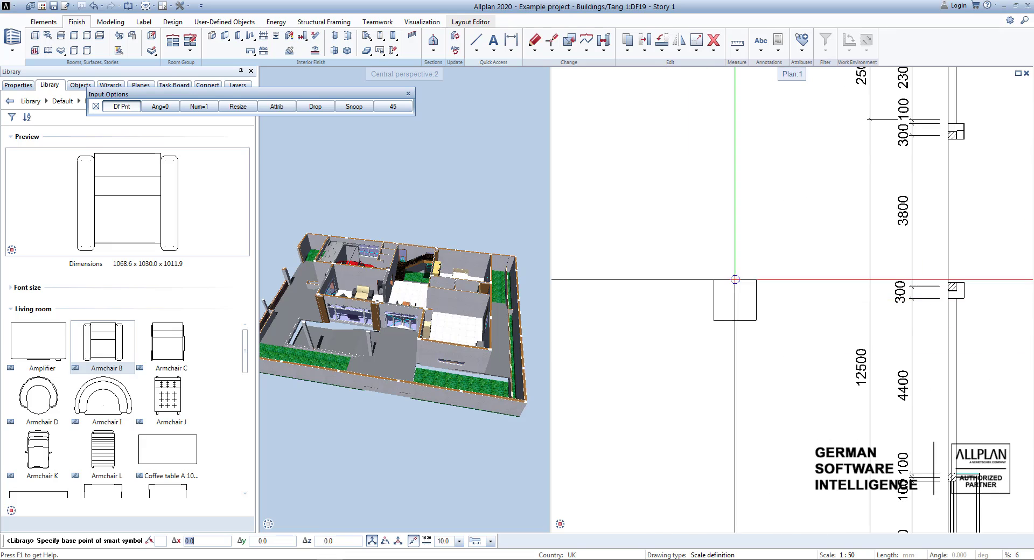
{"action": "scroll", "coordinate": [724, 259], "scroll_direction": "down", "scroll_amount": 6}
{"action": "scroll", "coordinate": [740, 305], "scroll_direction": "up", "scroll_amount": 5}
{"action": "scroll", "coordinate": [740, 320], "scroll_direction": "up", "scroll_amount": 2}
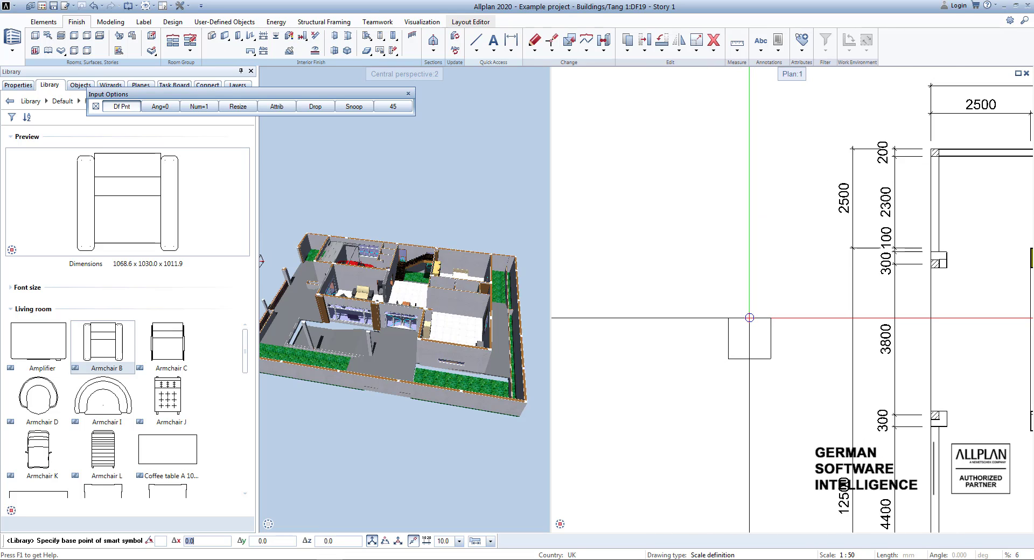
{"action": "left_click", "coordinate": [95, 107]}
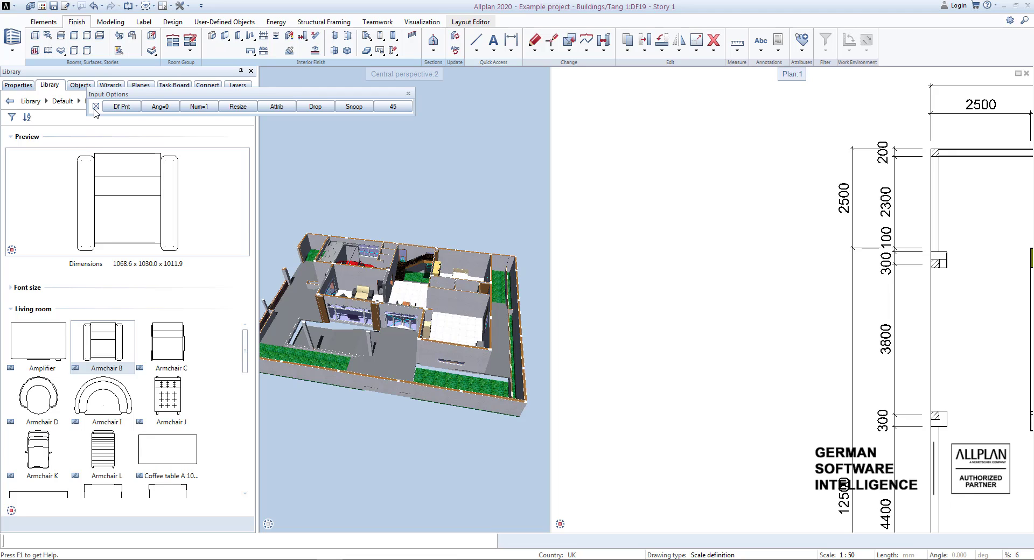
{"action": "left_click_drag", "start_coordinate": [1, 208], "coordinate": [401, 141]}
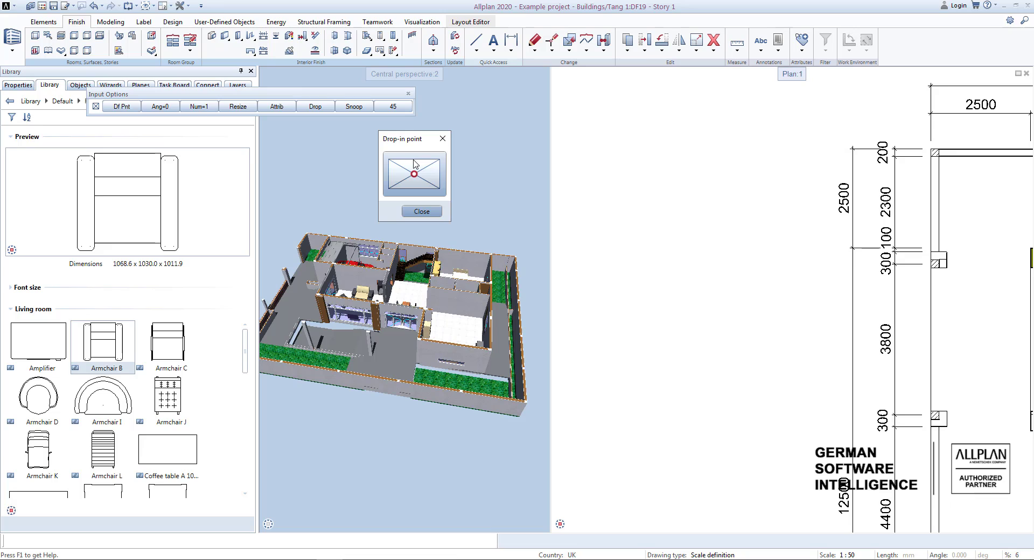
{"action": "left_click", "coordinate": [422, 211]}
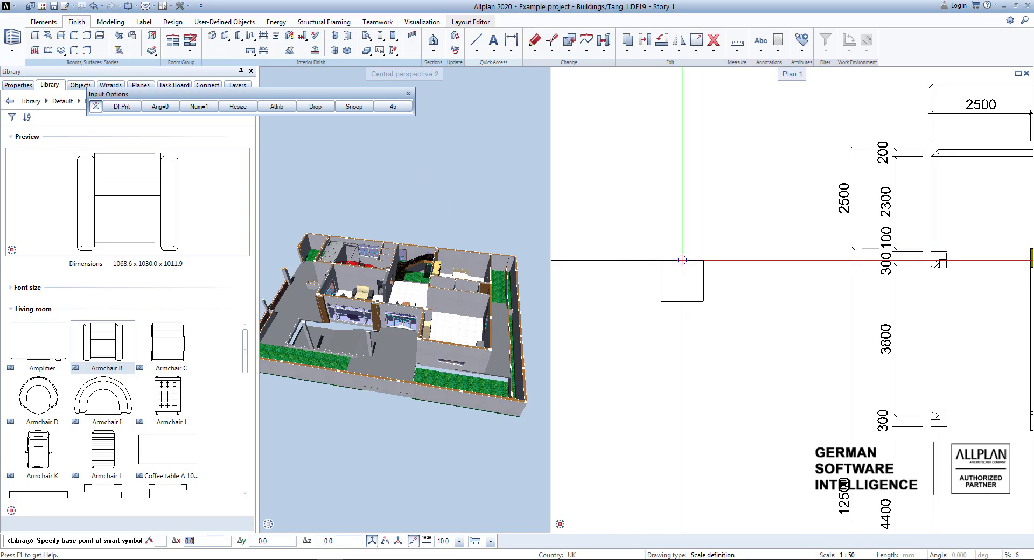
- Set the placement angle to be queried and place the armchair outside the building rotated 90 degrees
{"action": "left_click", "coordinate": [165, 107]}
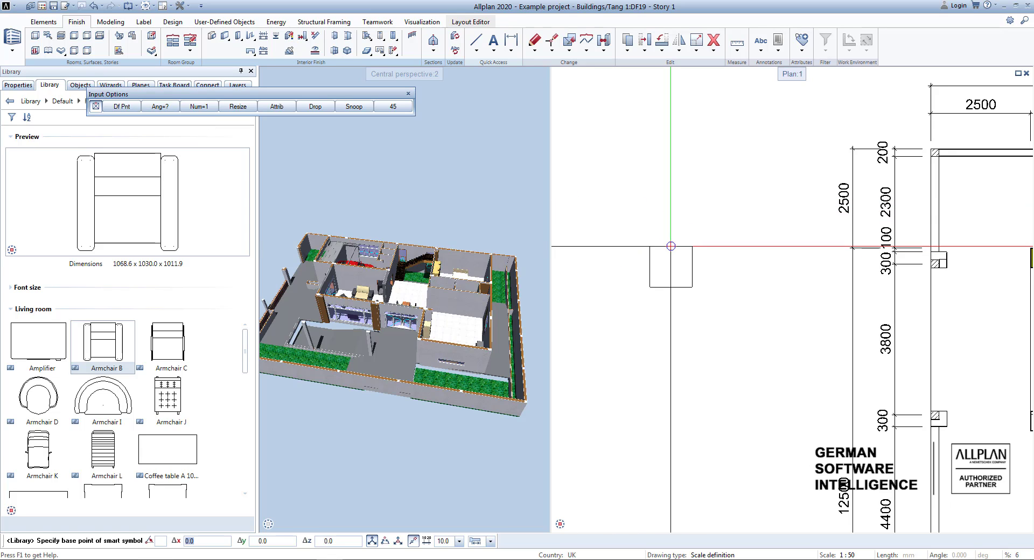
{"action": "left_click", "coordinate": [661, 248]}
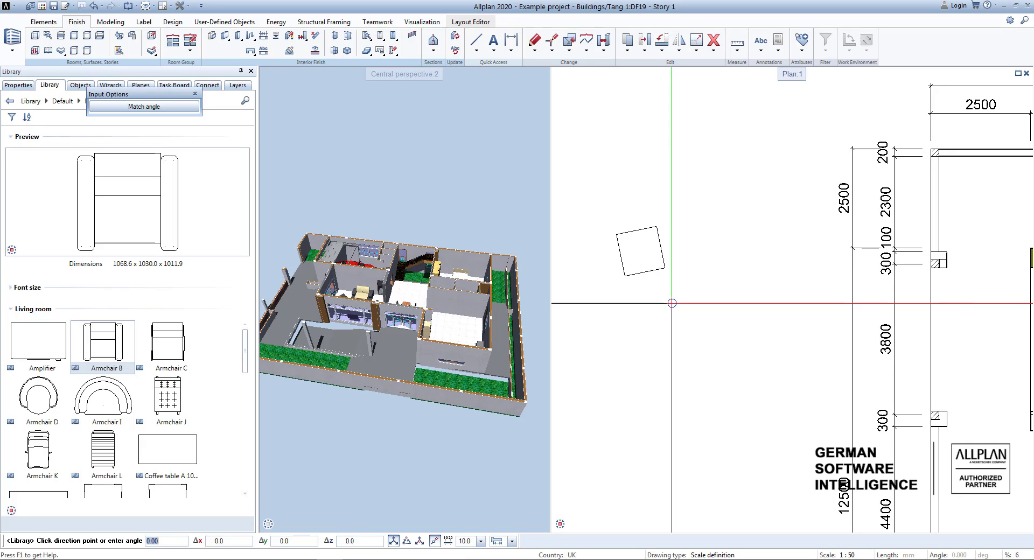
{"action": "type", "text": "90"}
{"action": "key", "text": "Return"}
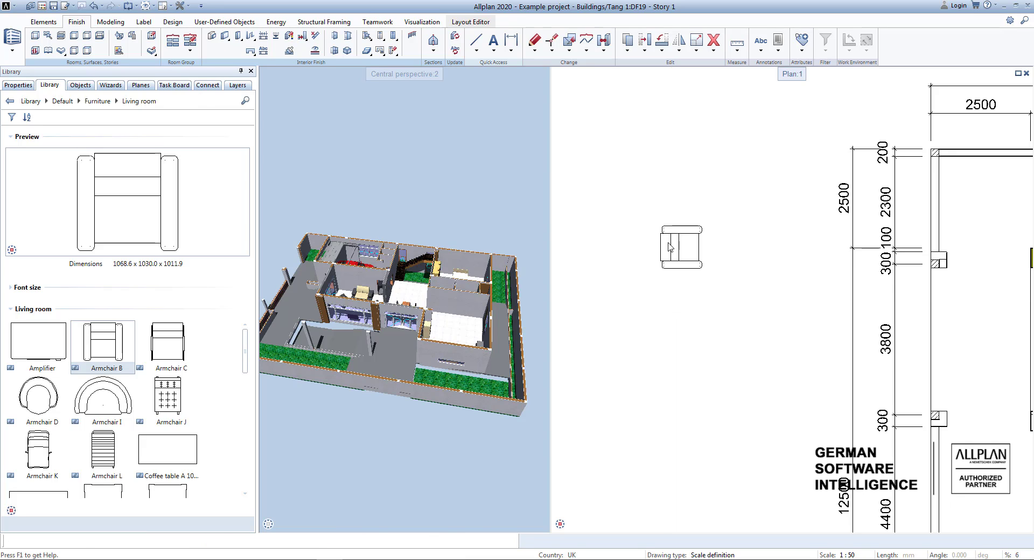
- Examine the placed armchair in the plan and the perspective view
{"action": "scroll", "coordinate": [676, 253], "scroll_direction": "up", "scroll_amount": 3}
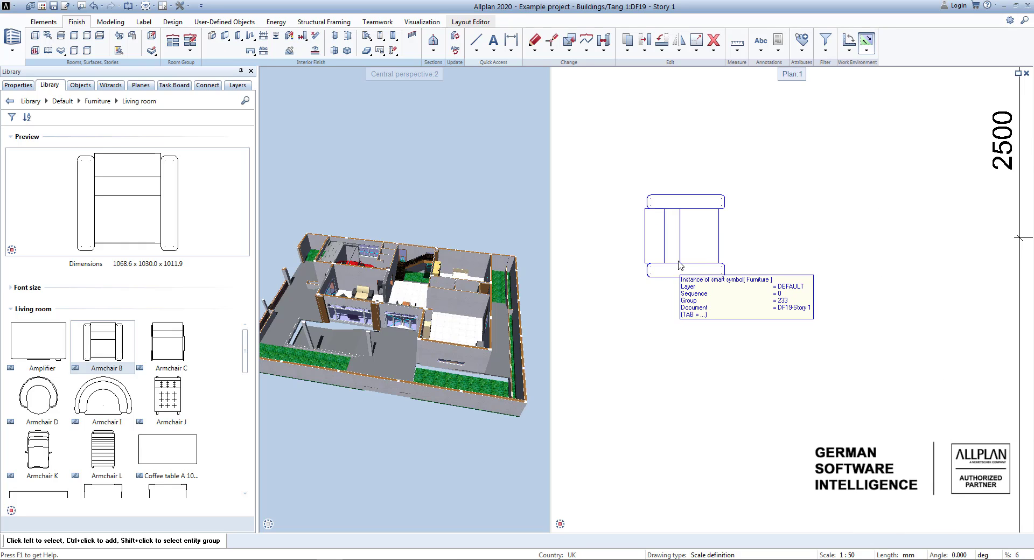
{"action": "scroll", "coordinate": [369, 281], "scroll_direction": "down", "scroll_amount": 5}
{"action": "scroll", "coordinate": [360, 286], "scroll_direction": "up", "scroll_amount": 8}
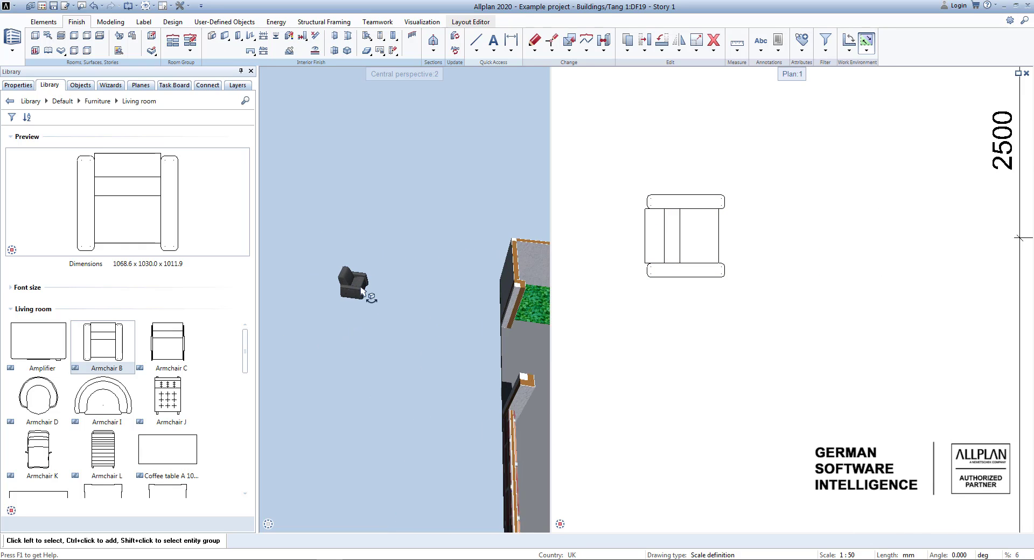
{"action": "scroll", "coordinate": [362, 291], "scroll_direction": "up", "scroll_amount": 1}
{"action": "left_click_drag", "start_coordinate": [363, 292], "coordinate": [394, 376]}
{"action": "middle_click_drag", "start_coordinate": [692, 272], "coordinate": [737, 266]}
{"action": "scroll", "coordinate": [694, 273], "scroll_direction": "down", "scroll_amount": 1}
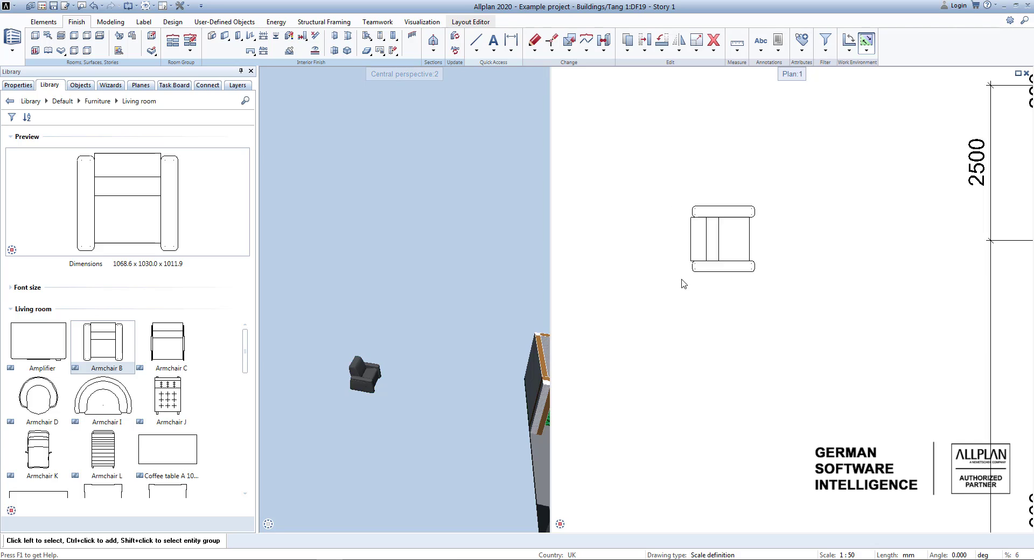
{"action": "scroll", "coordinate": [748, 302], "scroll_direction": "down", "scroll_amount": 2}
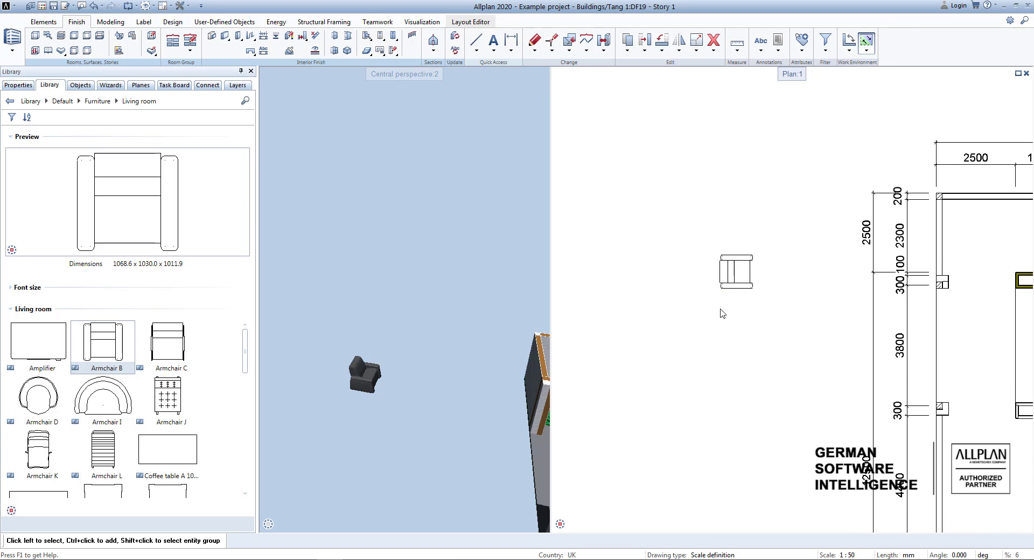
- Raise the placed armchair by setting its relative height offset from the bottom level to 300 mm
{"action": "double_click", "coordinate": [726, 285]}
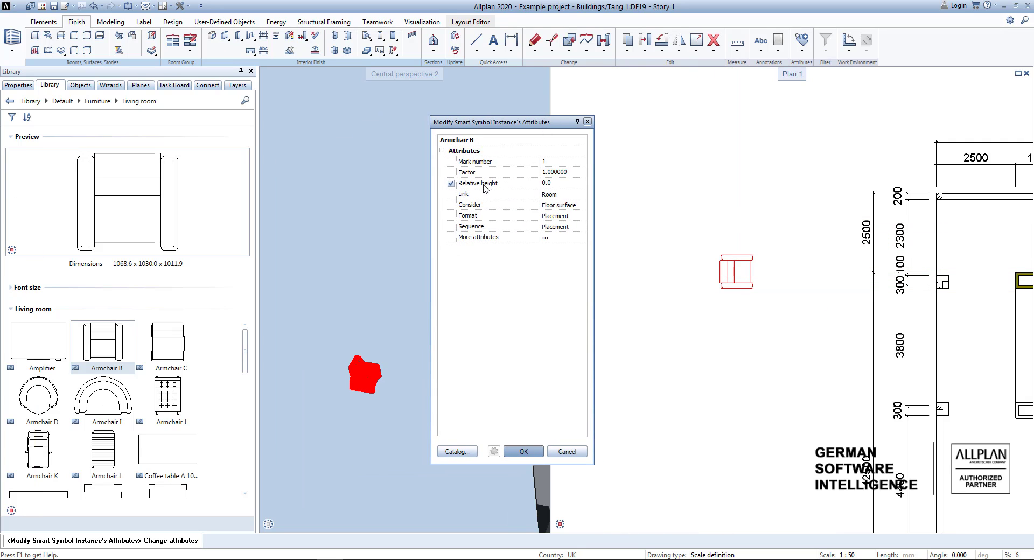
{"action": "left_click", "coordinate": [553, 185]}
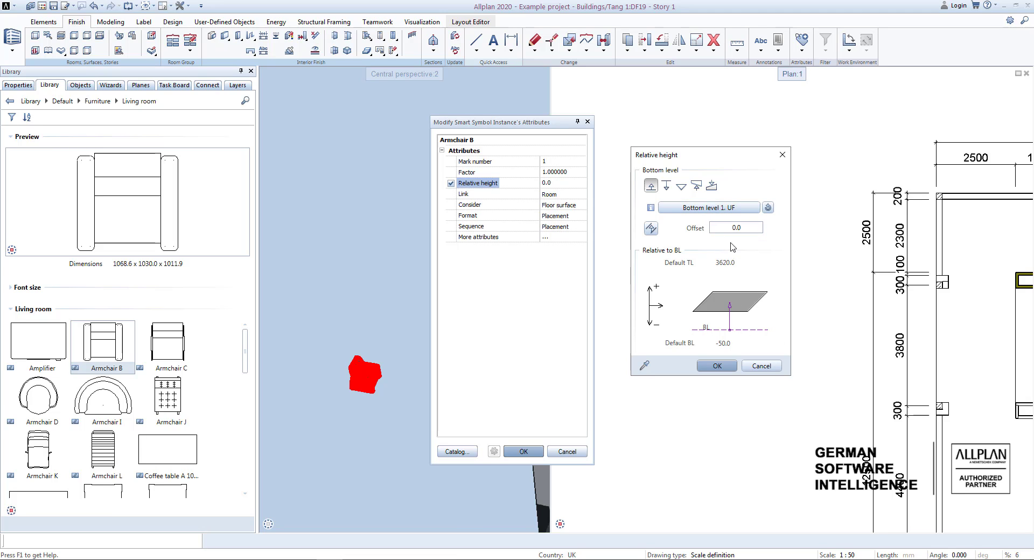
{"action": "left_click_drag", "start_coordinate": [732, 227], "coordinate": [754, 231]}
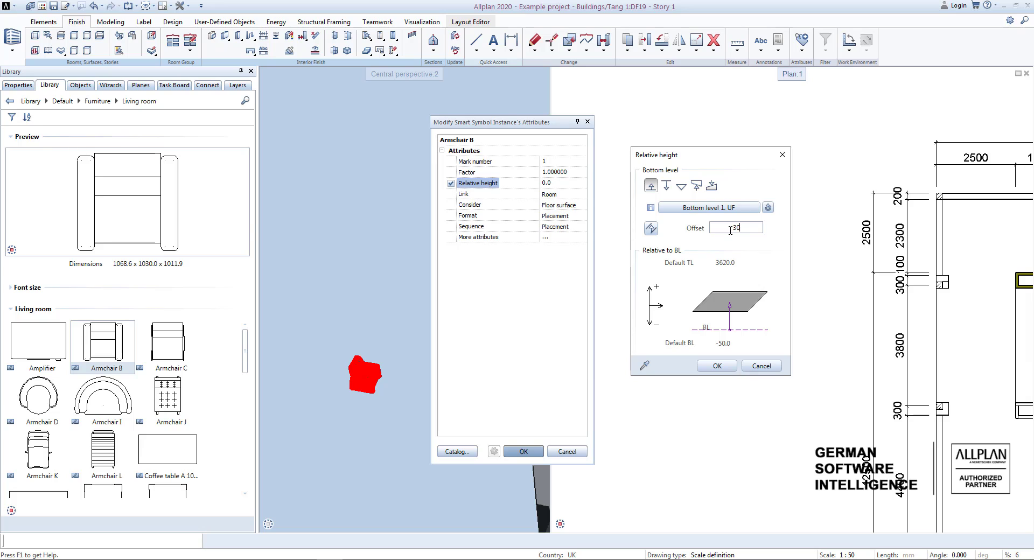
{"action": "left_click", "coordinate": [727, 367]}
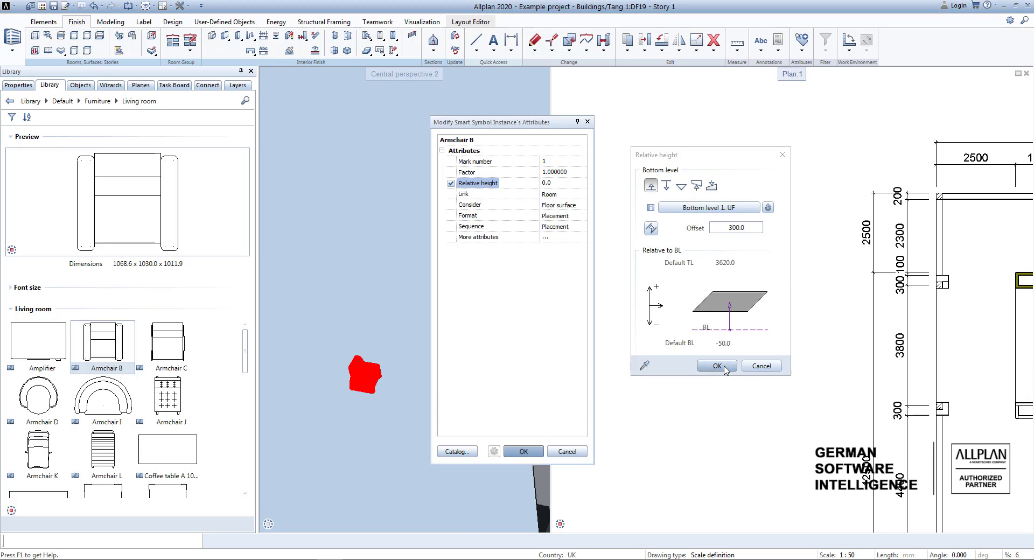
{"action": "left_click", "coordinate": [523, 454]}
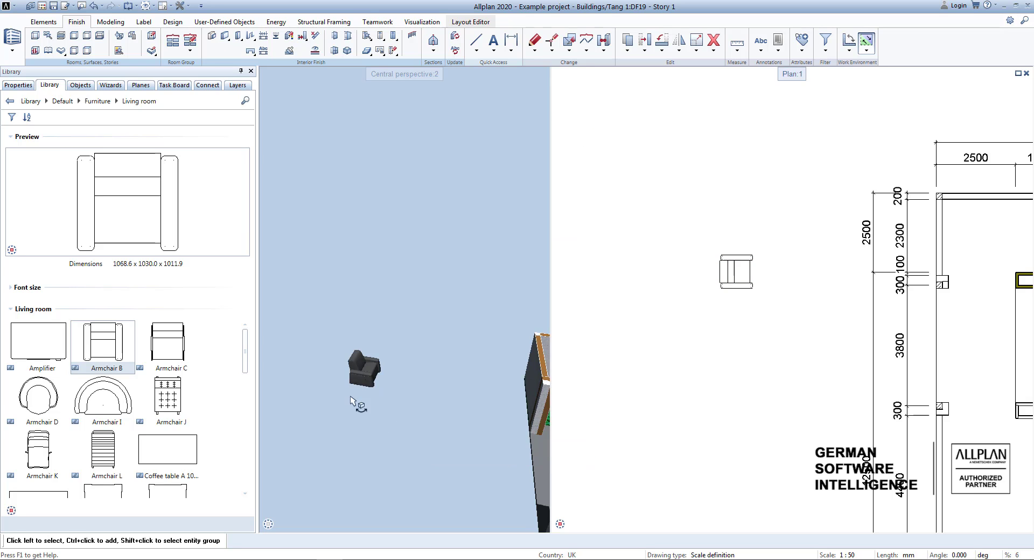
- Examine the raised armchair in both views and check its smart symbol attributes
{"action": "middle_click_drag", "start_coordinate": [357, 403], "coordinate": [395, 253]}
{"action": "scroll", "coordinate": [392, 388], "scroll_direction": "down", "scroll_amount": 1}
{"action": "scroll", "coordinate": [393, 387], "scroll_direction": "up", "scroll_amount": 1}
{"action": "middle_click_drag", "start_coordinate": [392, 388], "coordinate": [405, 387]}
{"action": "middle_click_drag", "start_coordinate": [776, 338], "coordinate": [625, 377]}
{"action": "scroll", "coordinate": [651, 327], "scroll_direction": "down", "scroll_amount": 1}
{"action": "scroll", "coordinate": [652, 326], "scroll_direction": "up", "scroll_amount": 1}
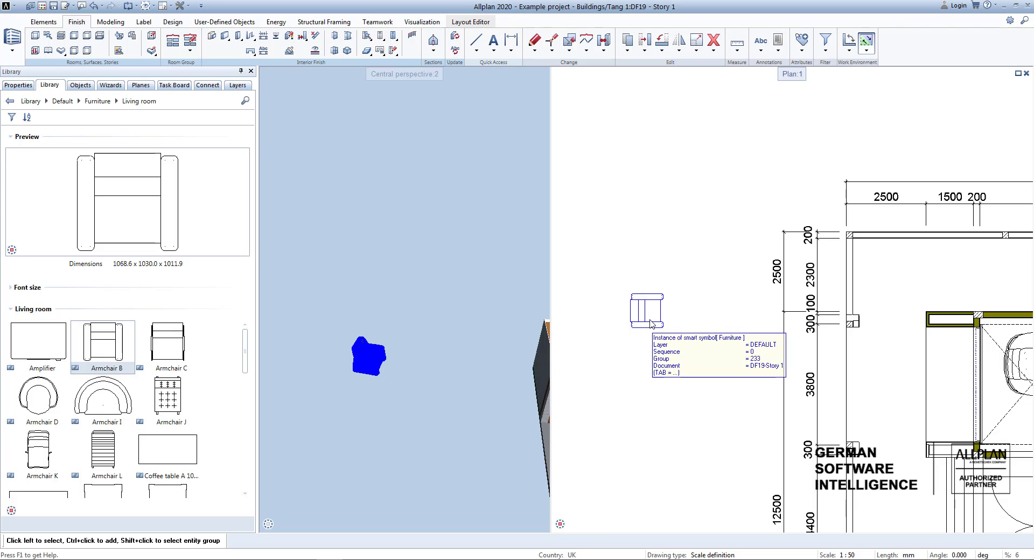
{"action": "double_click", "coordinate": [650, 325]}
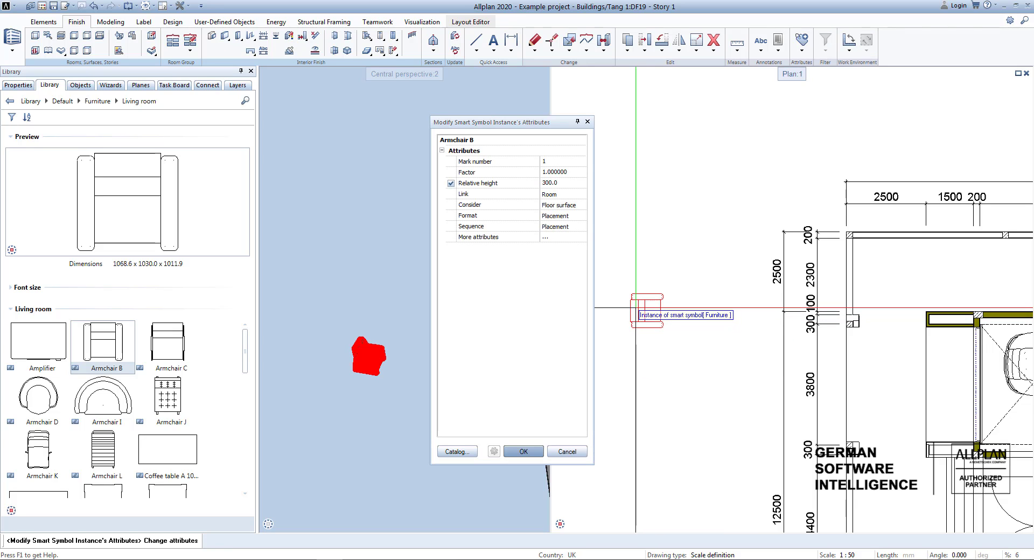
{"action": "key", "text": "Escape"}
- Try to resize the armchair with Resize 3D Entities, using a fixed point, a reference line and a target line picked around it
{"action": "left_click", "coordinate": [696, 51]}
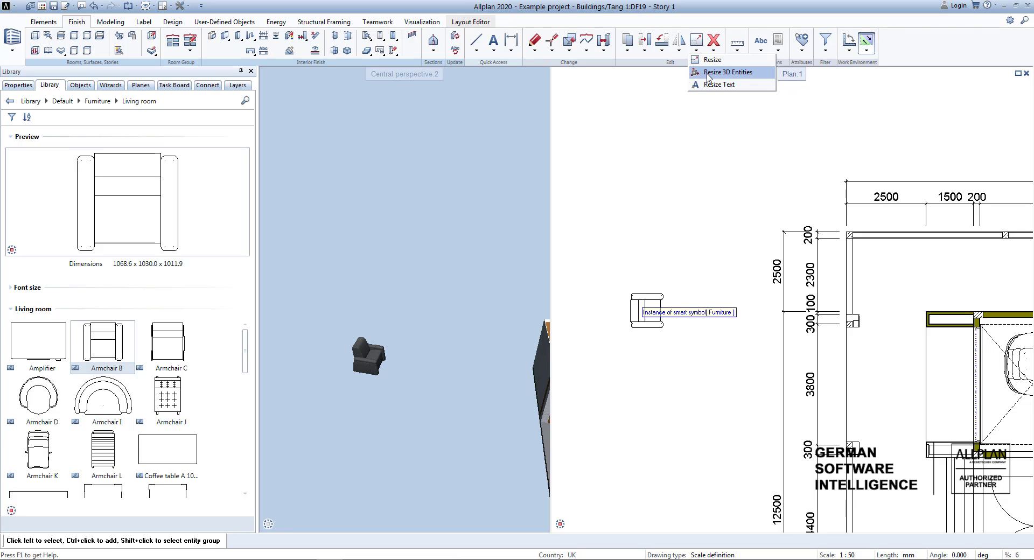
{"action": "left_click", "coordinate": [707, 73]}
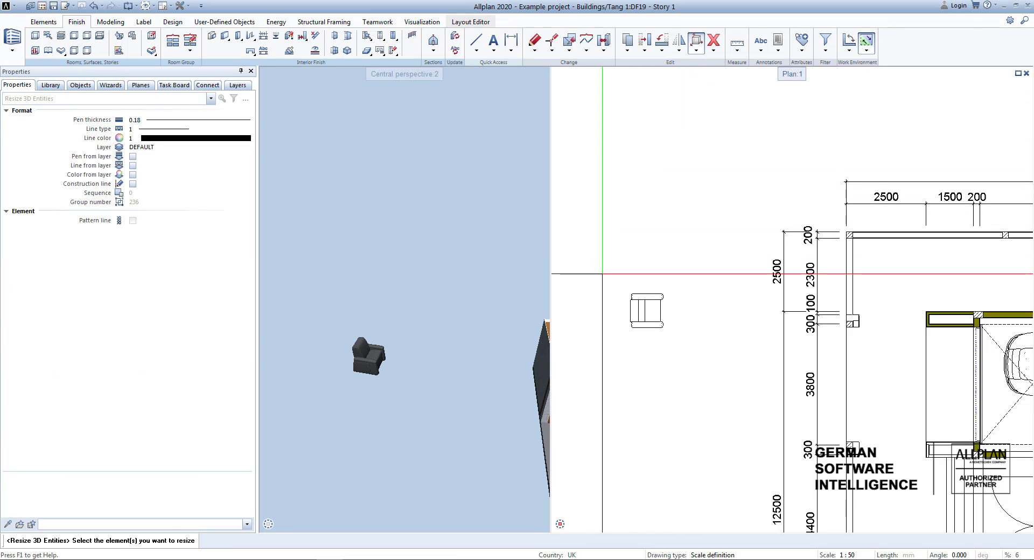
{"action": "left_click_drag", "start_coordinate": [596, 238], "coordinate": [707, 380]}
{"action": "scroll", "coordinate": [625, 334], "scroll_direction": "up", "scroll_amount": 5}
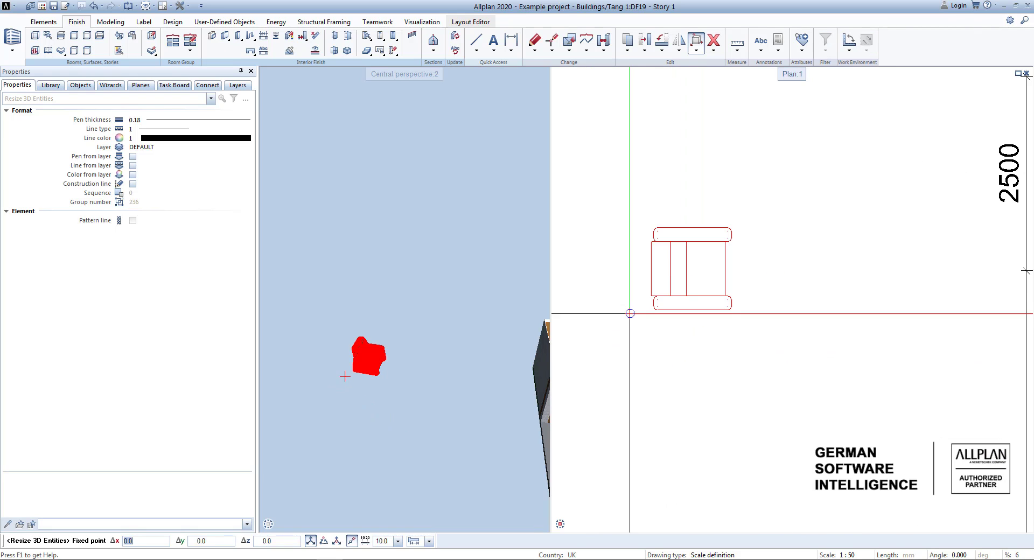
{"action": "left_click", "coordinate": [639, 285]}
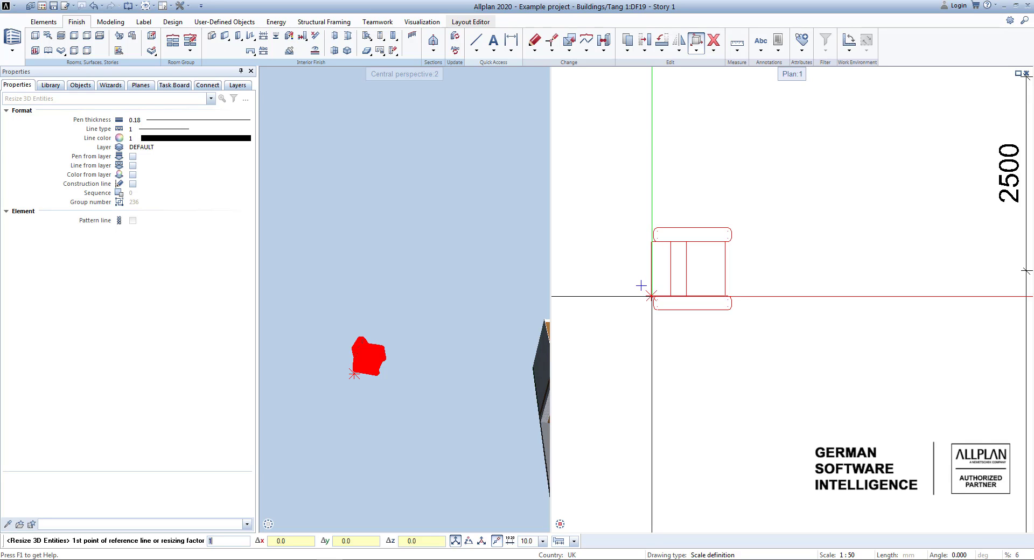
{"action": "left_click", "coordinate": [651, 296]}
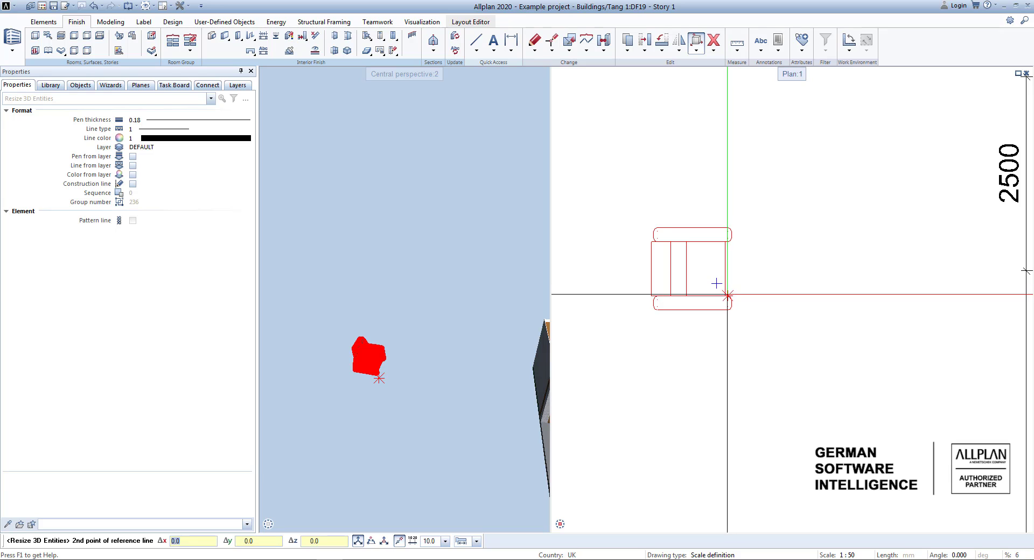
{"action": "left_click", "coordinate": [727, 296]}
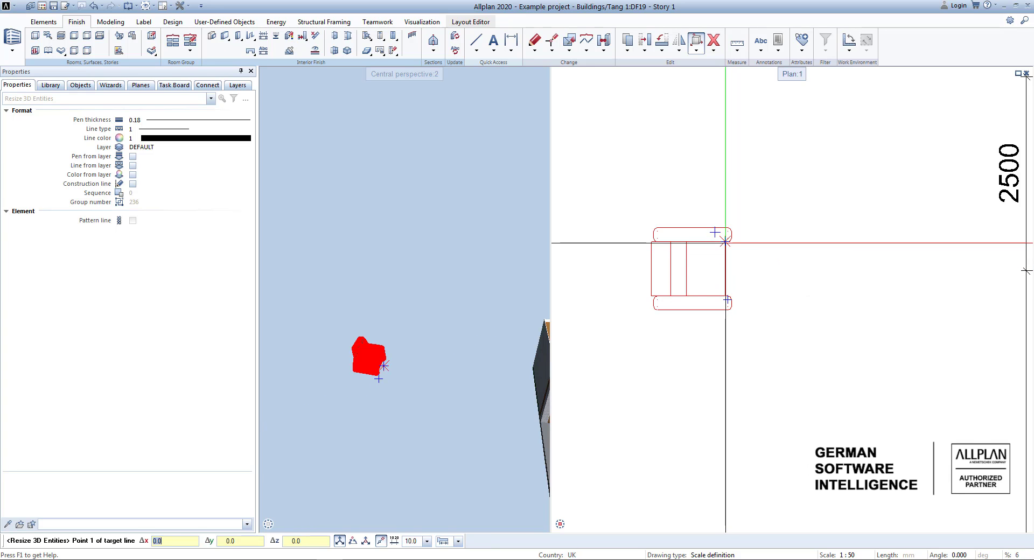
{"action": "left_click", "coordinate": [725, 243]}
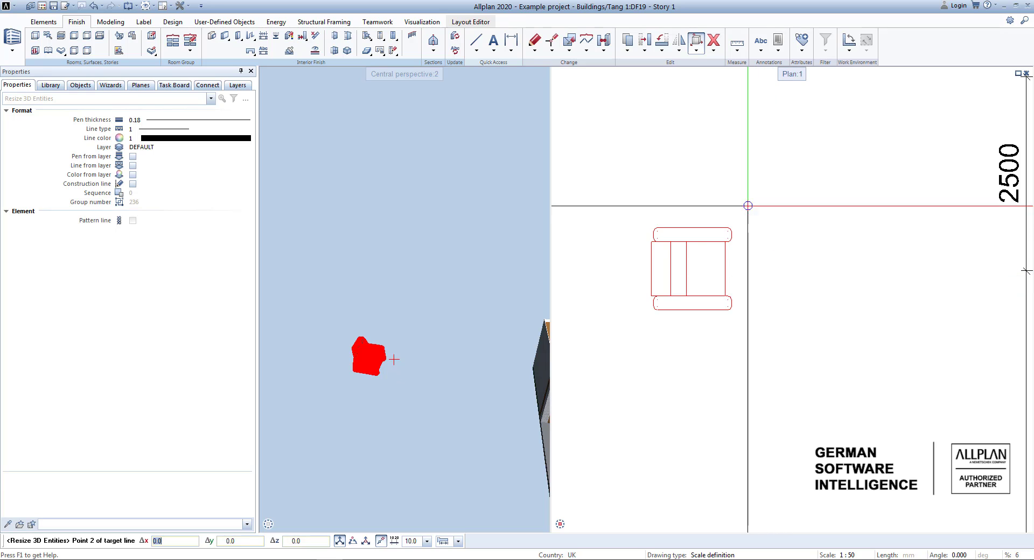
{"action": "left_click", "coordinate": [748, 206]}
{"action": "key", "text": "Escape"}
- Inspect the resized armchair in both views and undo the resize
{"action": "scroll", "coordinate": [677, 284], "scroll_direction": "up", "scroll_amount": 4}
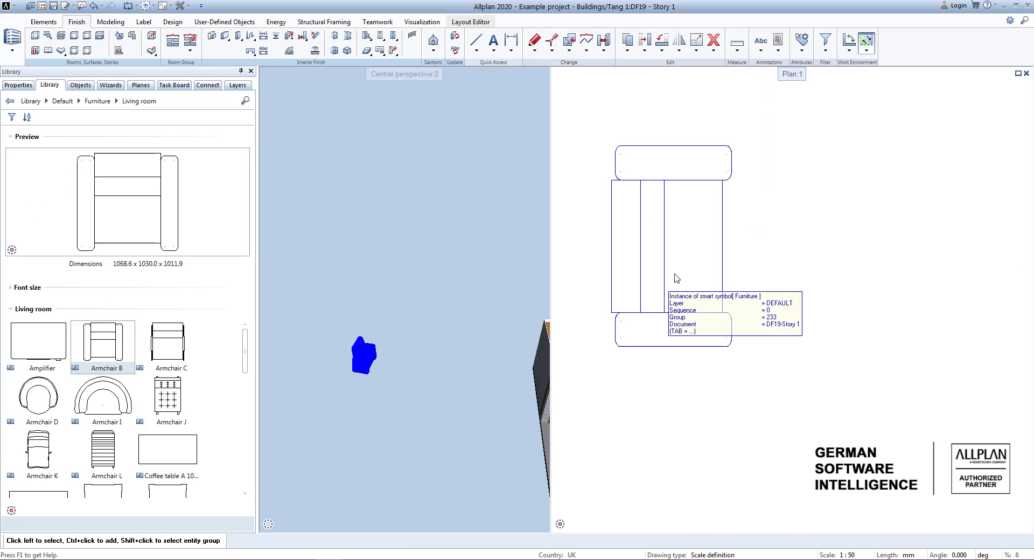
{"action": "scroll", "coordinate": [677, 275], "scroll_direction": "down", "scroll_amount": 2}
{"action": "left_click_drag", "start_coordinate": [379, 382], "coordinate": [373, 385]}
{"action": "scroll", "coordinate": [699, 284], "scroll_direction": "down", "scroll_amount": 3}
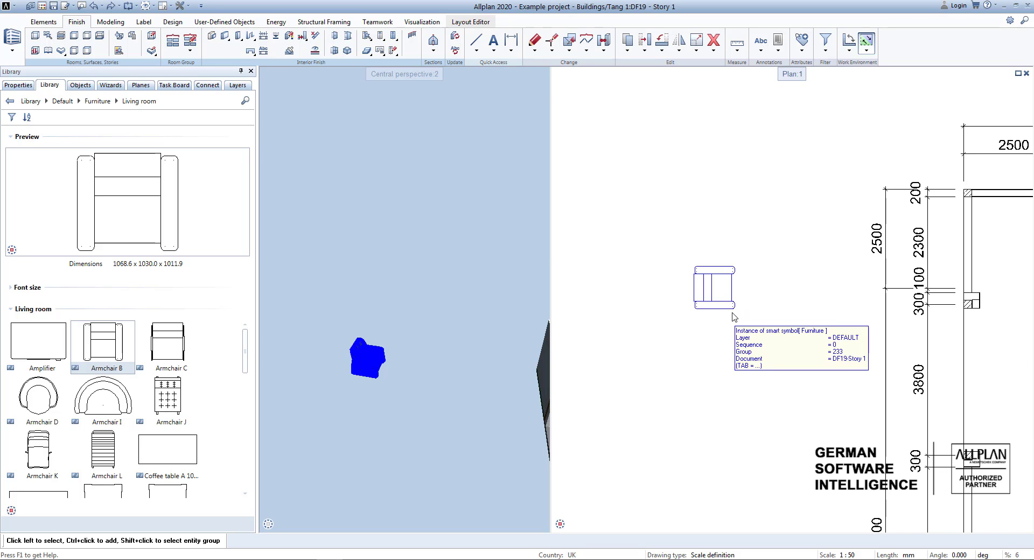
{"action": "scroll", "coordinate": [690, 303], "scroll_direction": "down", "scroll_amount": 5}
{"action": "scroll", "coordinate": [690, 306], "scroll_direction": "up", "scroll_amount": 3}
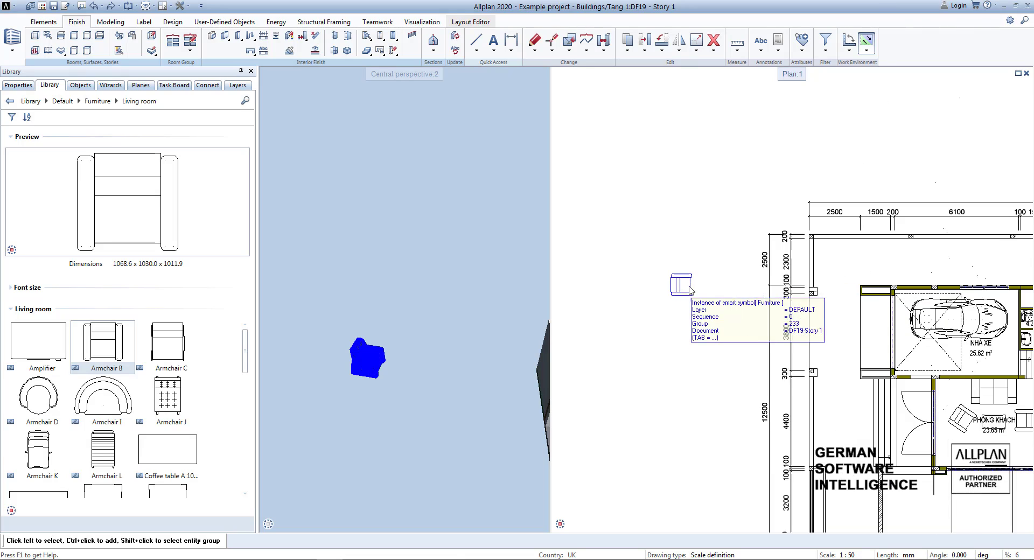
- Make drawing file 18 Room 1 of Tang 1 the current file in the building structure
{"action": "scroll", "coordinate": [626, 248], "scroll_direction": "down", "scroll_amount": 2}
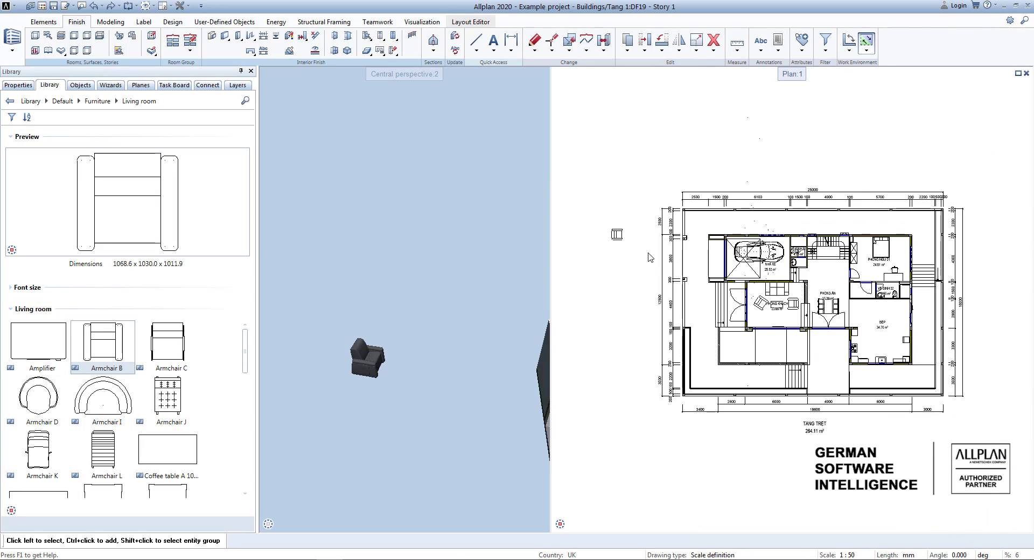
{"action": "scroll", "coordinate": [786, 313], "scroll_direction": "up", "scroll_amount": 4}
{"action": "scroll", "coordinate": [786, 314], "scroll_direction": "down", "scroll_amount": 1}
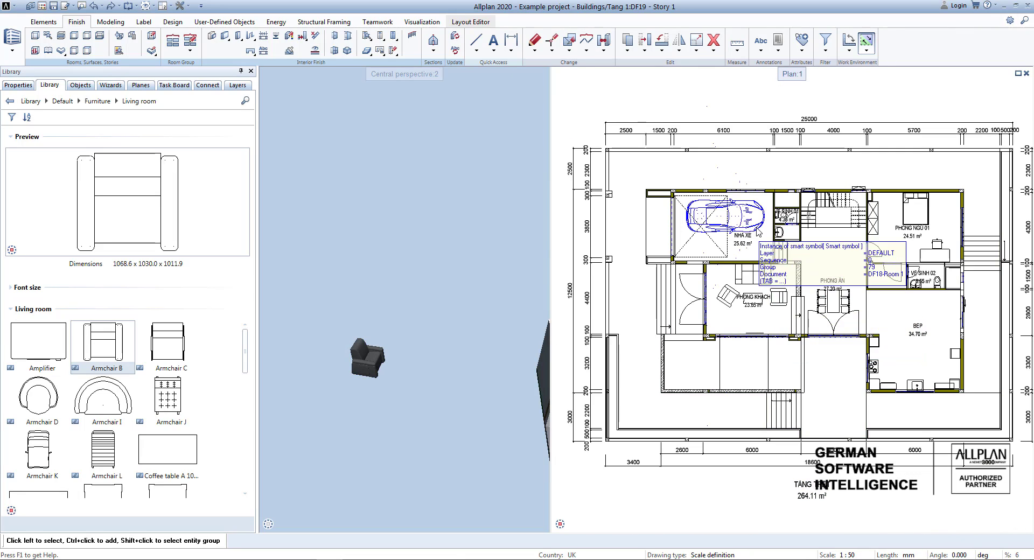
{"action": "scroll", "coordinate": [819, 319], "scroll_direction": "down", "scroll_amount": 2}
{"action": "middle_click_drag", "start_coordinate": [819, 318], "coordinate": [829, 338]}
{"action": "scroll", "coordinate": [612, 263], "scroll_direction": "up", "scroll_amount": 2}
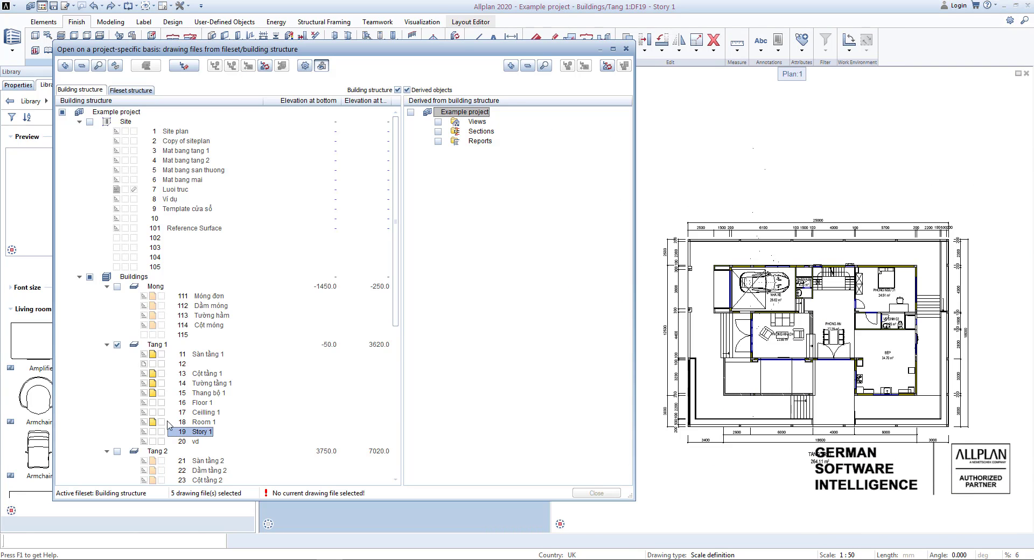
{"action": "left_click", "coordinate": [162, 423]}
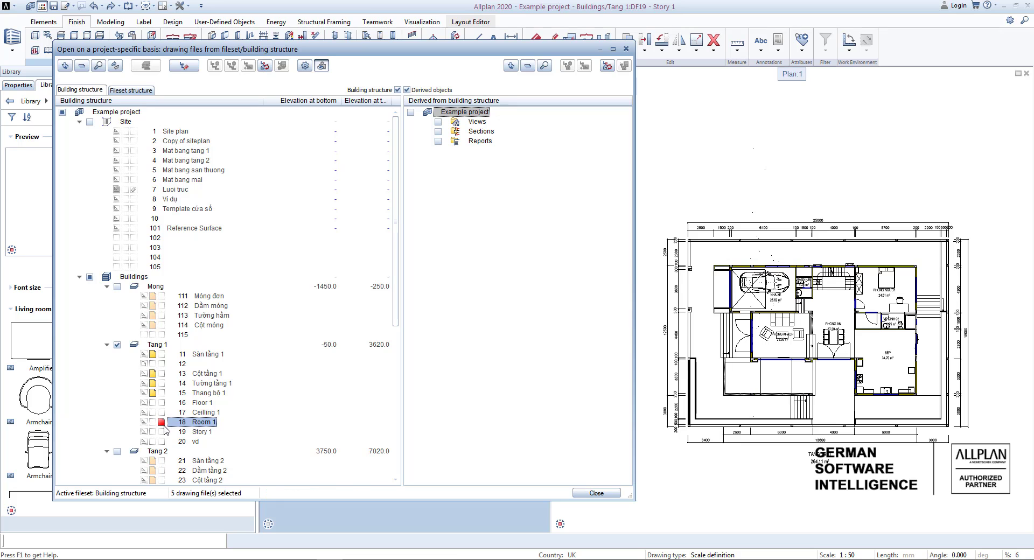
{"action": "key", "text": "Escape"}
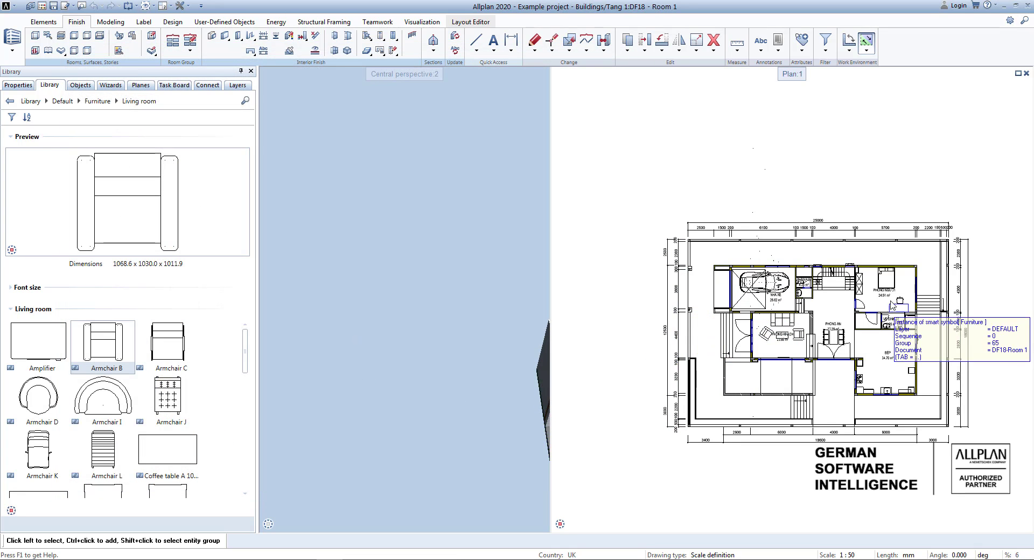
- Examine the furnished rooms across the floor plan, including the garage, living room and dining room
{"action": "scroll", "coordinate": [852, 316], "scroll_direction": "up", "scroll_amount": 3}
{"action": "scroll", "coordinate": [715, 264], "scroll_direction": "down", "scroll_amount": 5}
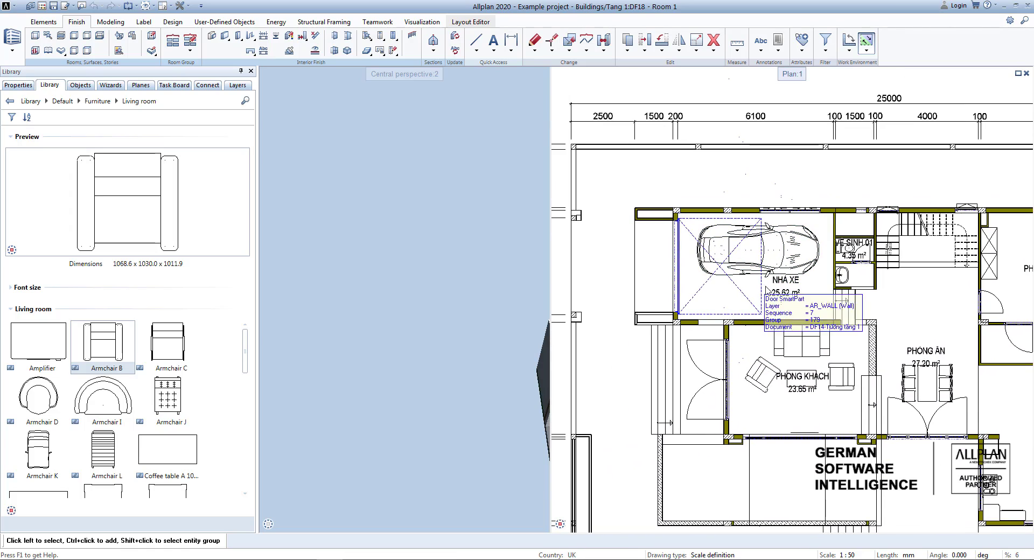
{"action": "scroll", "coordinate": [753, 302], "scroll_direction": "up", "scroll_amount": 4}
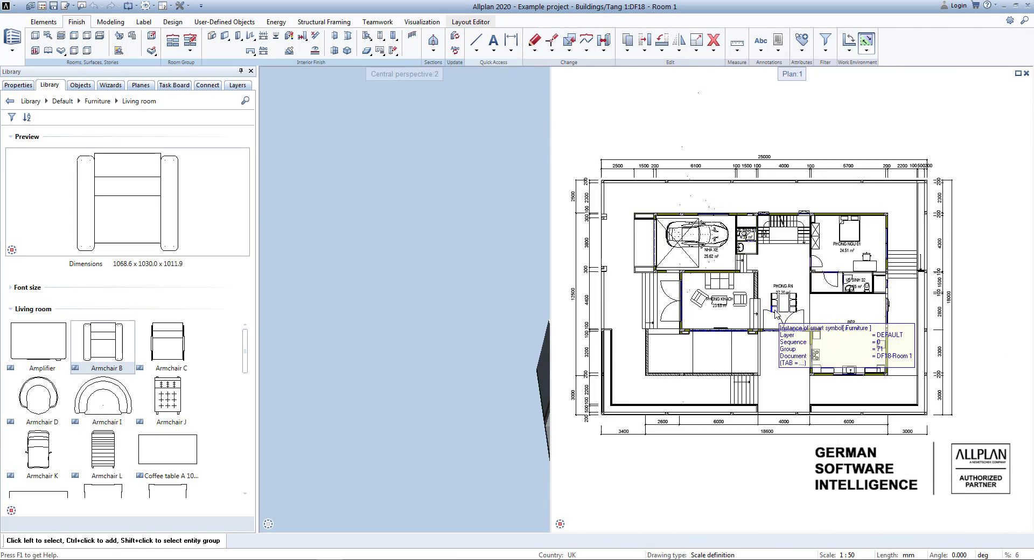
{"action": "scroll", "coordinate": [786, 321], "scroll_direction": "down", "scroll_amount": 1}
{"action": "scroll", "coordinate": [786, 321], "scroll_direction": "down", "scroll_amount": 2}
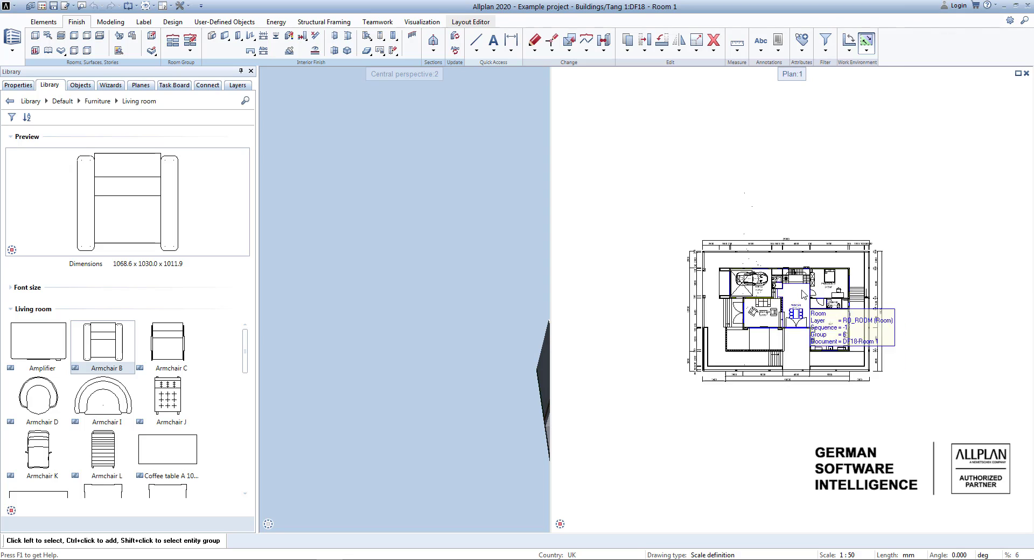
{"action": "scroll", "coordinate": [856, 420], "scroll_direction": "up", "scroll_amount": 6}
{"action": "scroll", "coordinate": [856, 420], "scroll_direction": "down", "scroll_amount": 4}
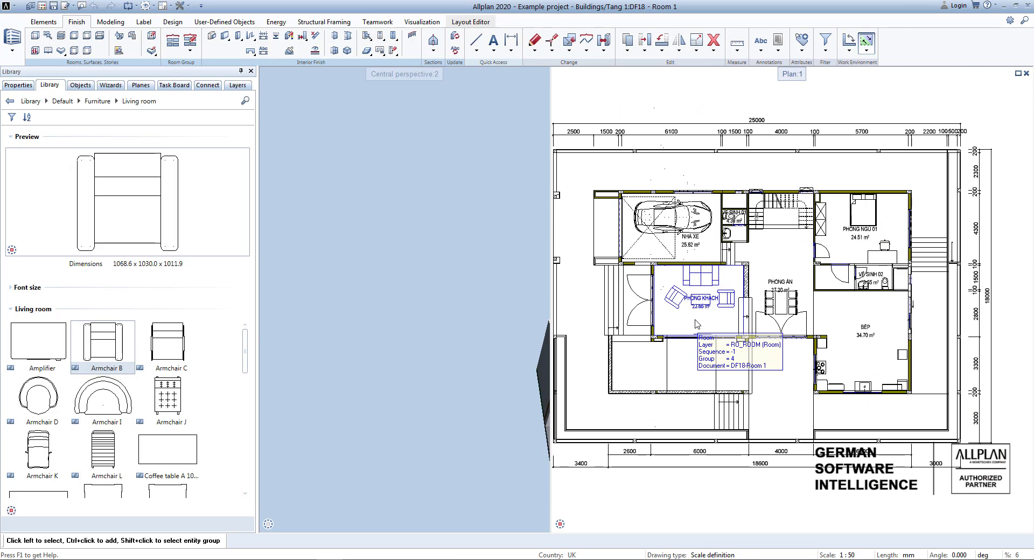
{"action": "scroll", "coordinate": [696, 322], "scroll_direction": "down", "scroll_amount": 3}
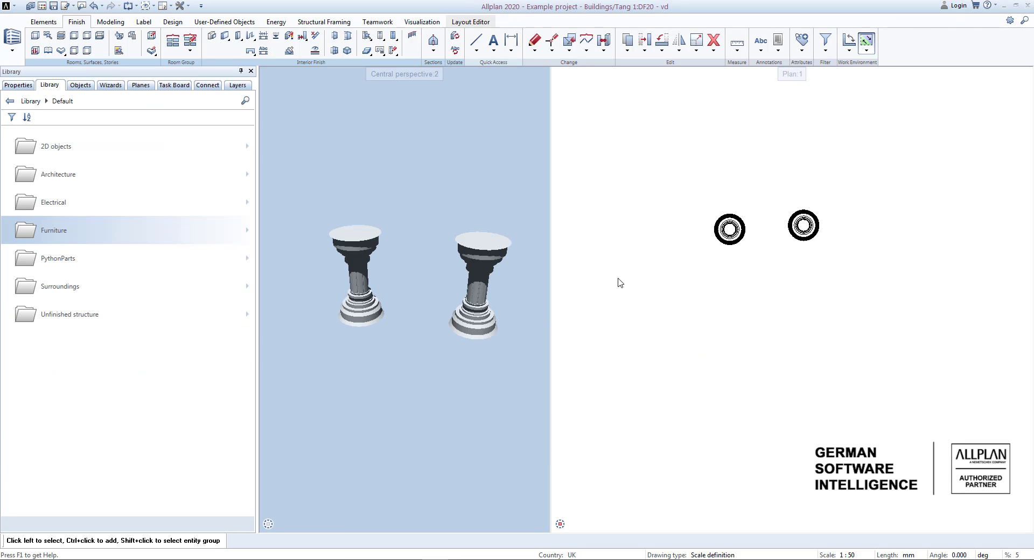
- Examine the two architectural columns of drawing file 20 vd in the plan and perspective views
{"action": "scroll", "coordinate": [743, 258], "scroll_direction": "up", "scroll_amount": 5}
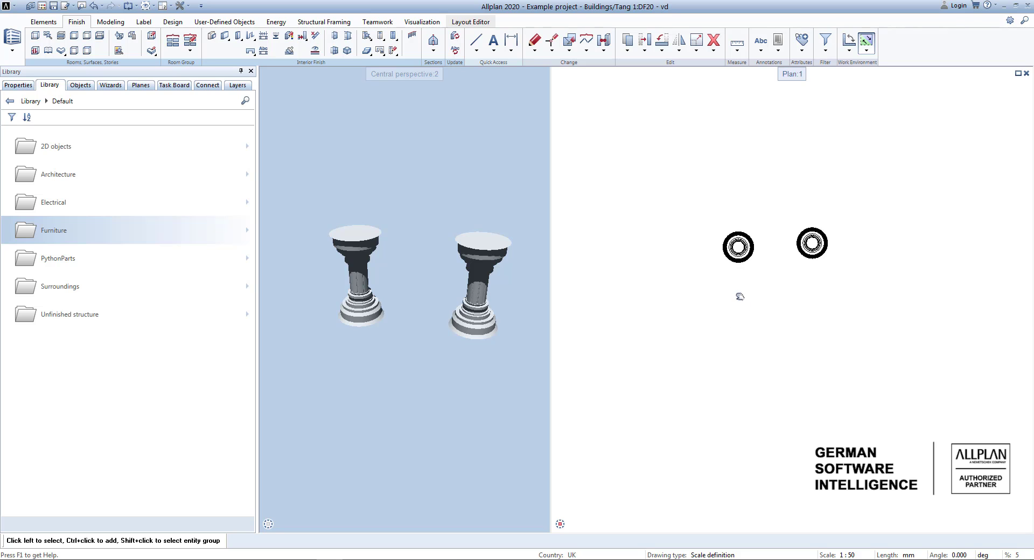
{"action": "middle_click_drag", "start_coordinate": [739, 251], "coordinate": [736, 311]}
{"action": "scroll", "coordinate": [477, 307], "scroll_direction": "up", "scroll_amount": 3}
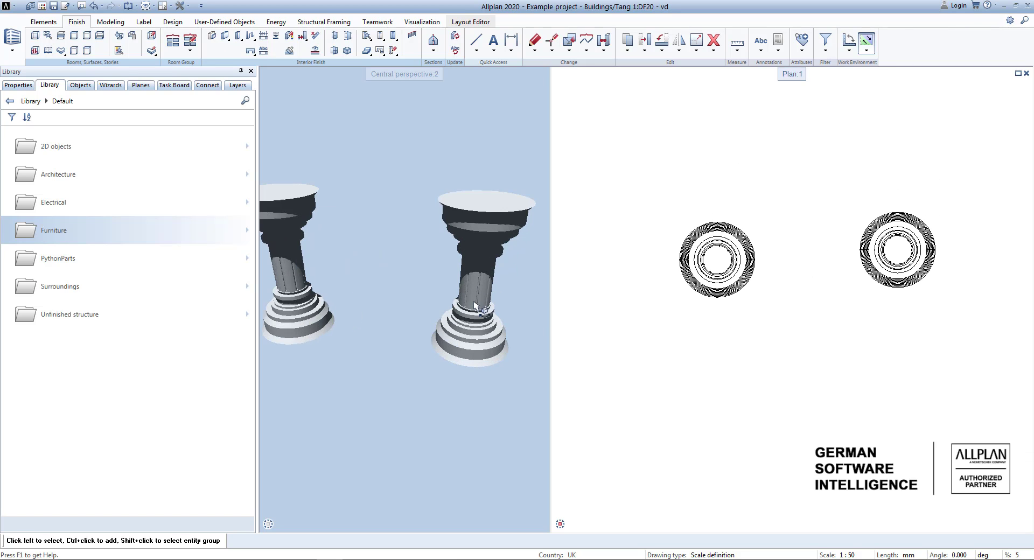
{"action": "middle_click_drag", "start_coordinate": [477, 307], "coordinate": [359, 309]}
{"action": "middle_click_drag", "start_coordinate": [312, 358], "coordinate": [526, 326]}
{"action": "middle_click_drag", "start_coordinate": [359, 191], "coordinate": [371, 208]}
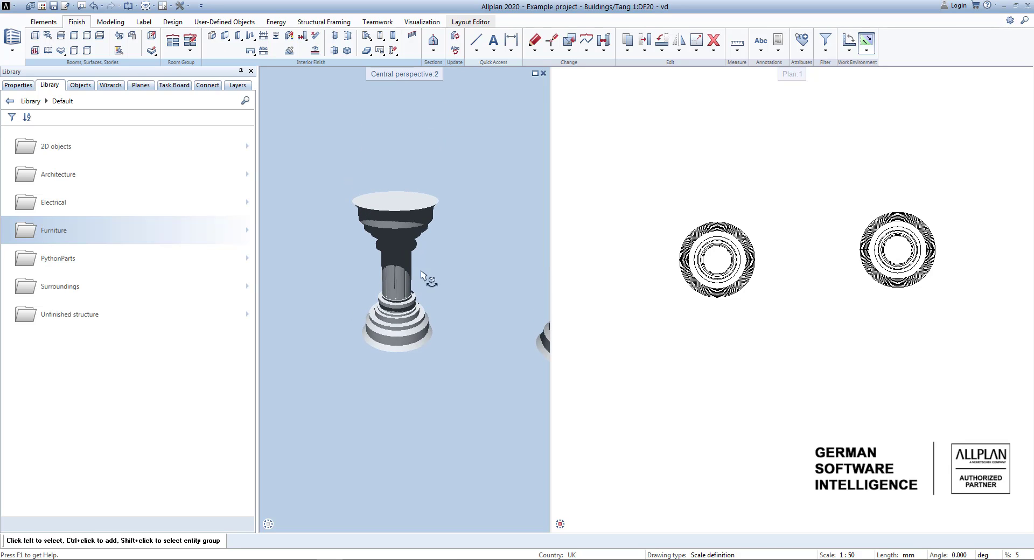
{"action": "middle_click_drag", "start_coordinate": [423, 275], "coordinate": [437, 251]}
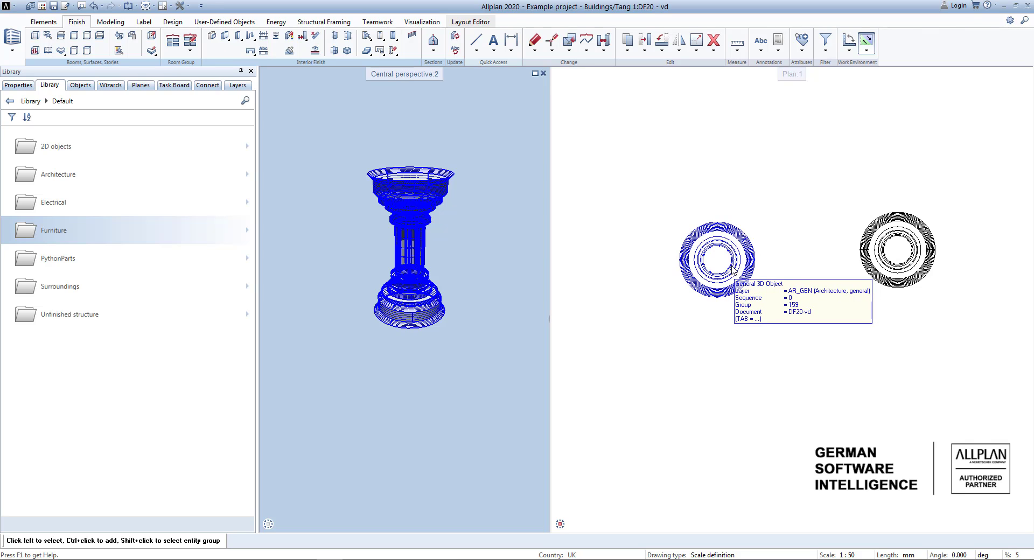
- Combine all parts of one column into an element group named "Cột kiến trúc"
{"action": "left_click_drag", "start_coordinate": [657, 170], "coordinate": [762, 365]}
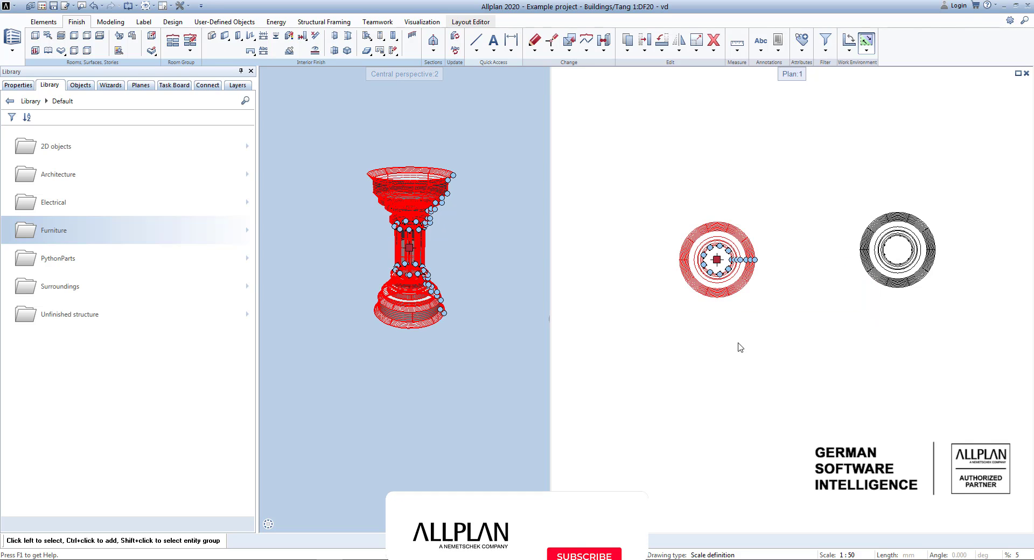
{"action": "key", "text": "Escape"}
{"action": "left_click", "coordinate": [586, 52]}
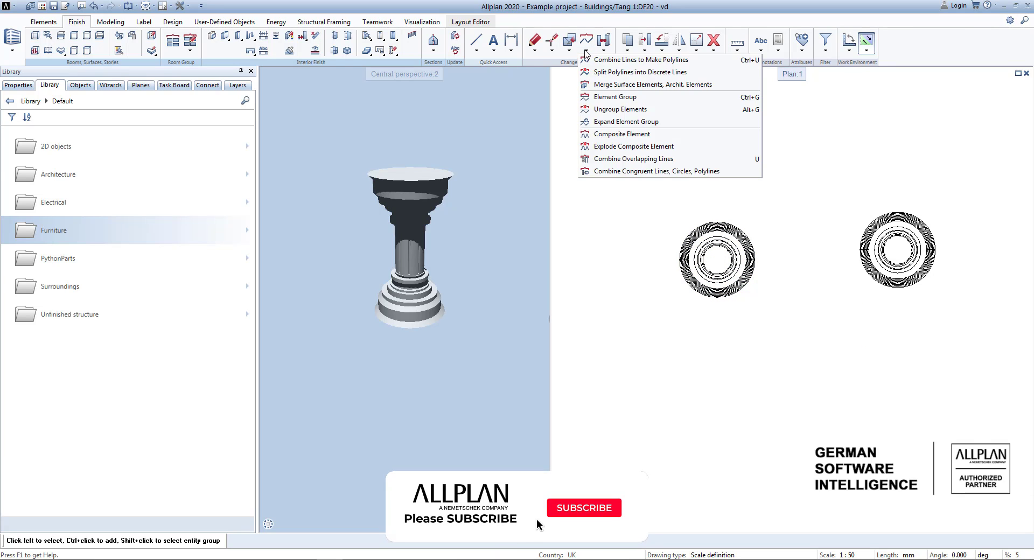
{"action": "left_click", "coordinate": [615, 97]}
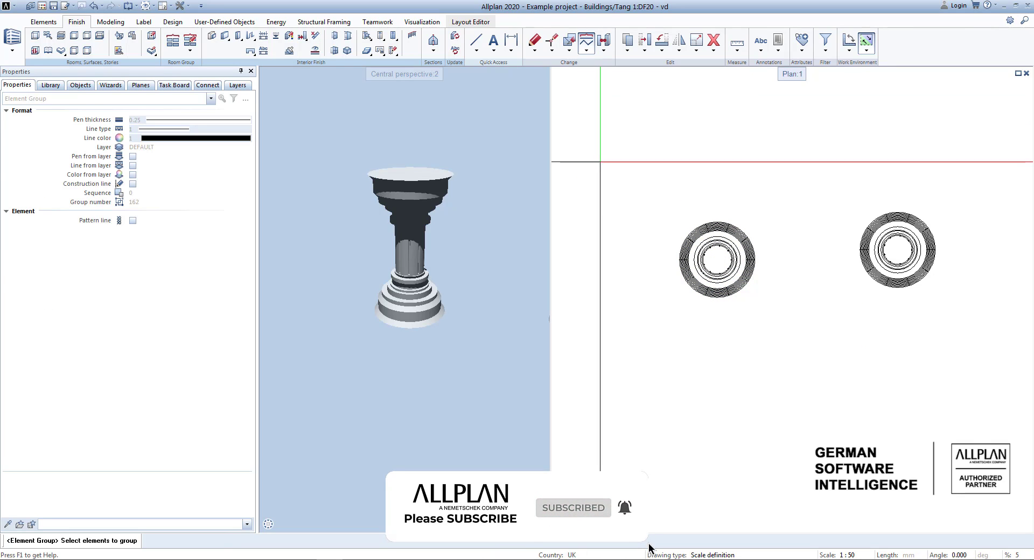
{"action": "left_click_drag", "start_coordinate": [599, 161], "coordinate": [762, 293]}
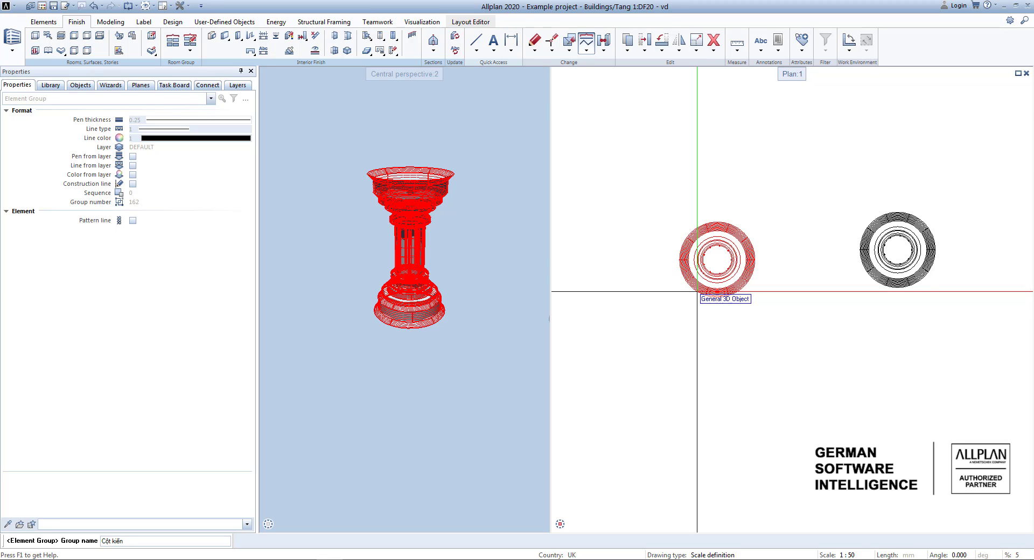
{"action": "type", "text": "c"}
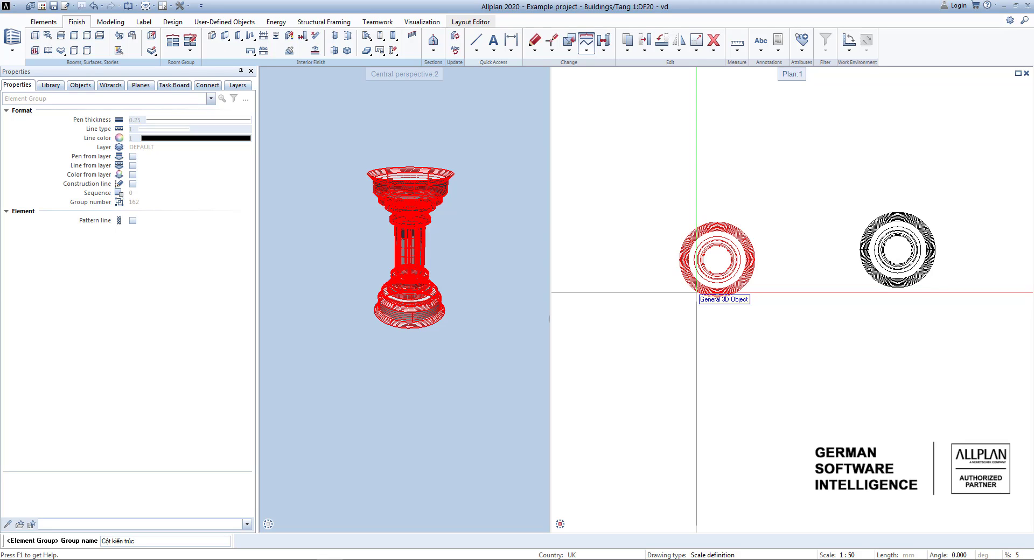
{"action": "key", "text": "Return"}
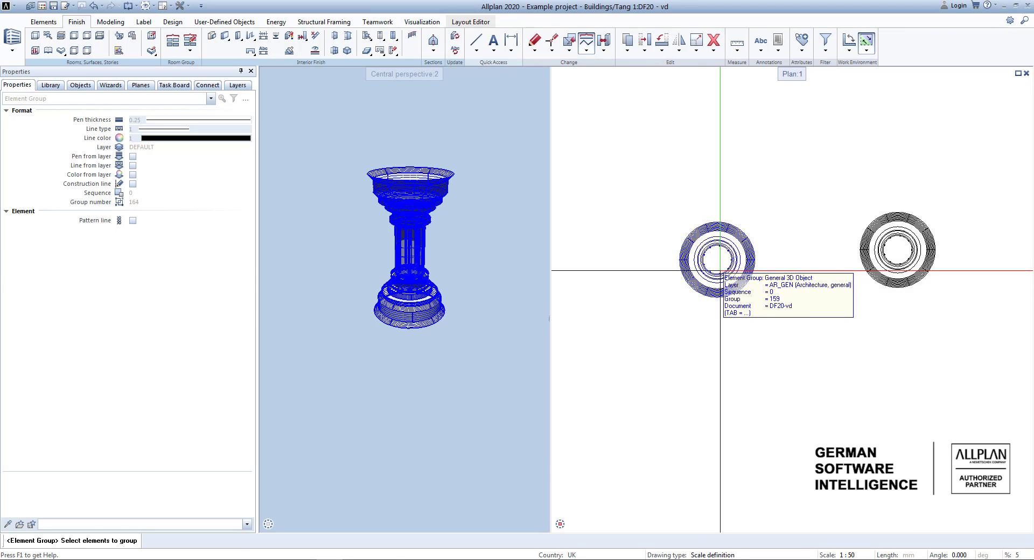
{"action": "key", "text": "Escape"}
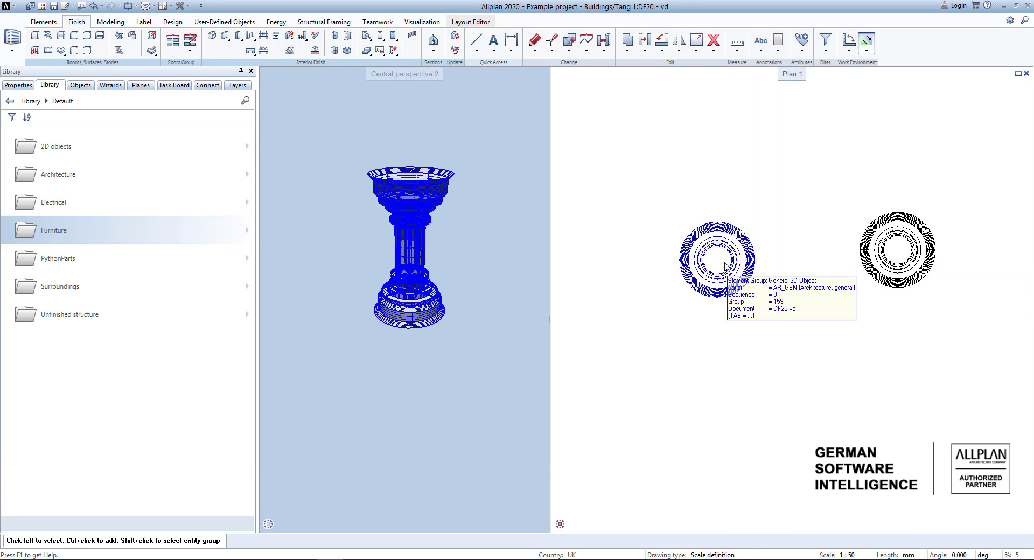
- Compare the element information of the grouped column with that of the ungrouped one in plan
{"action": "middle_click_drag", "start_coordinate": [722, 262], "coordinate": [689, 242]}
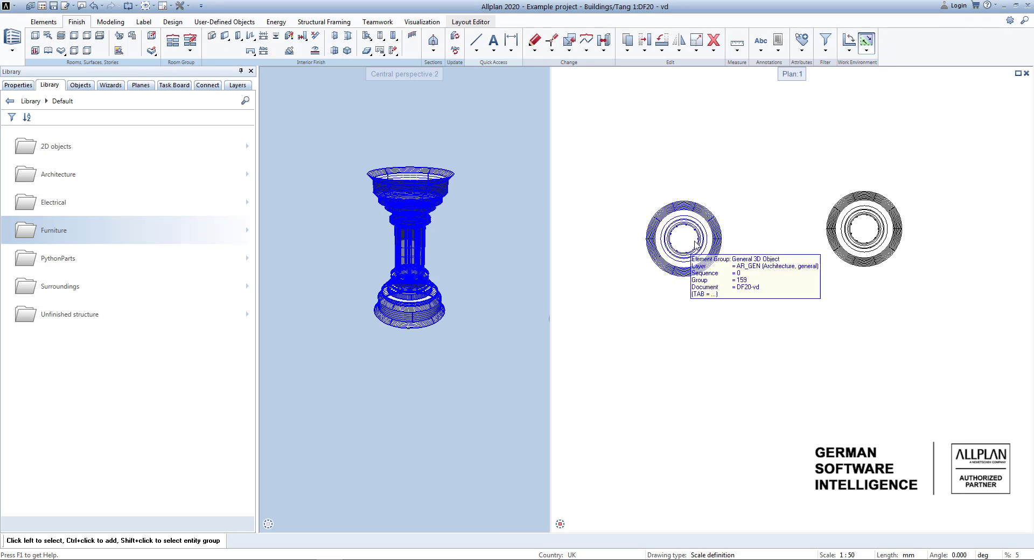
{"action": "middle_click_drag", "start_coordinate": [856, 231], "coordinate": [875, 246]}
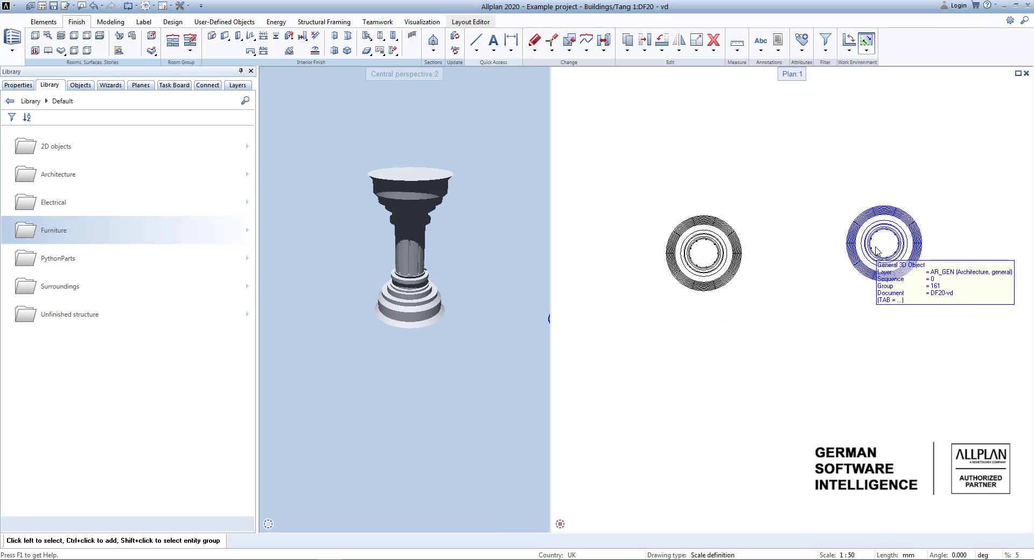
{"action": "scroll", "coordinate": [872, 258], "scroll_direction": "down", "scroll_amount": 2}
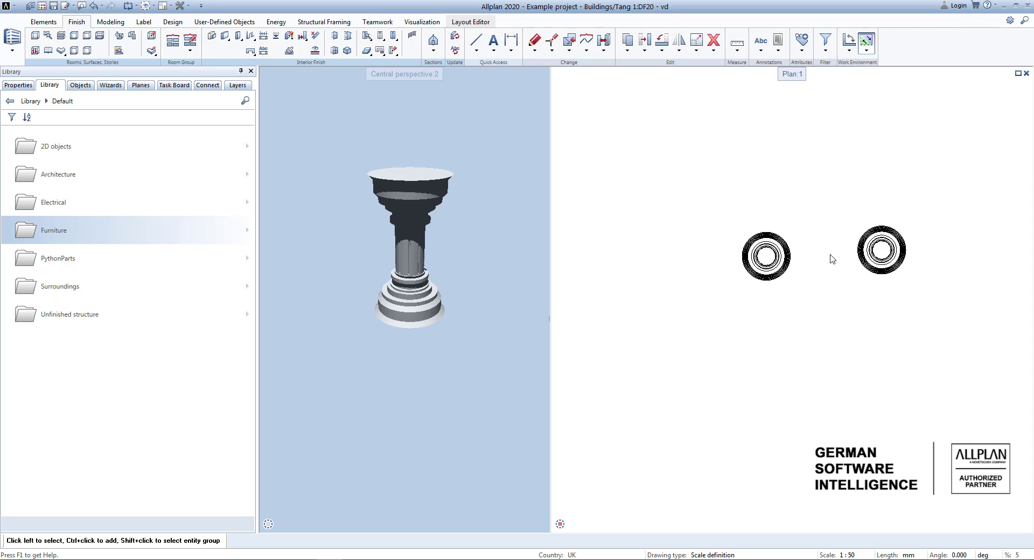
- Go to the Example project folder within the library's Project section
{"action": "left_click", "coordinate": [54, 230]}
{"action": "left_click", "coordinate": [60, 101]}
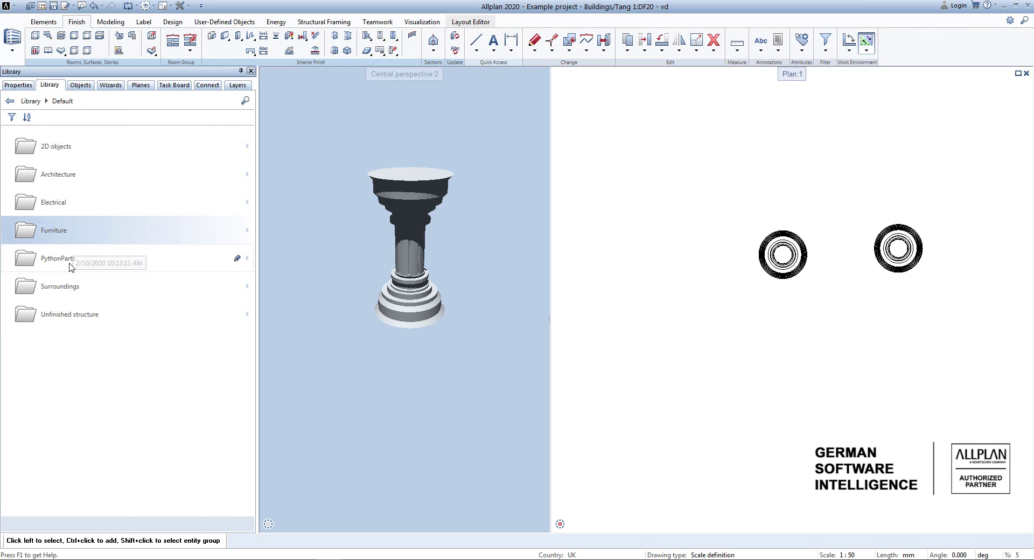
{"action": "left_click", "coordinate": [30, 101]}
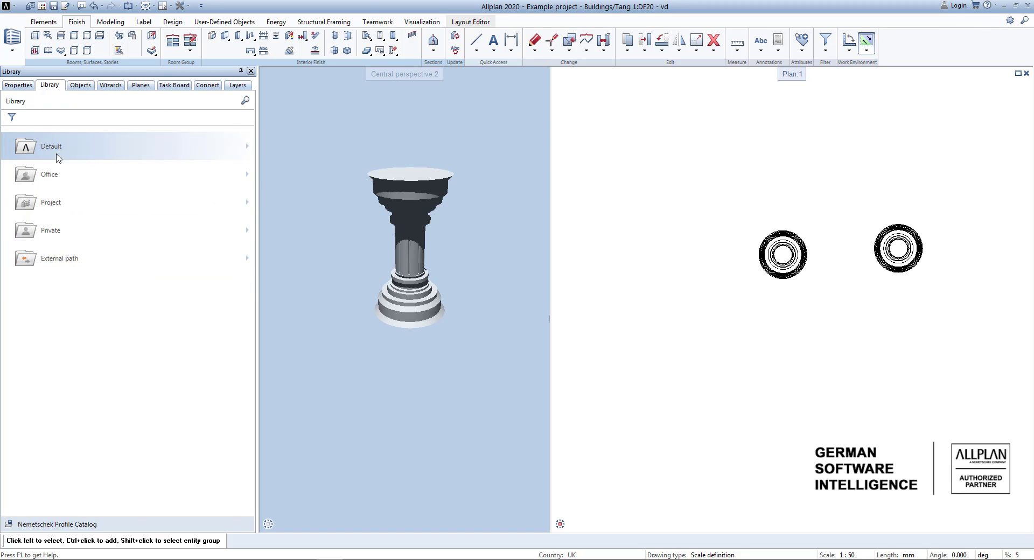
{"action": "left_click", "coordinate": [54, 203]}
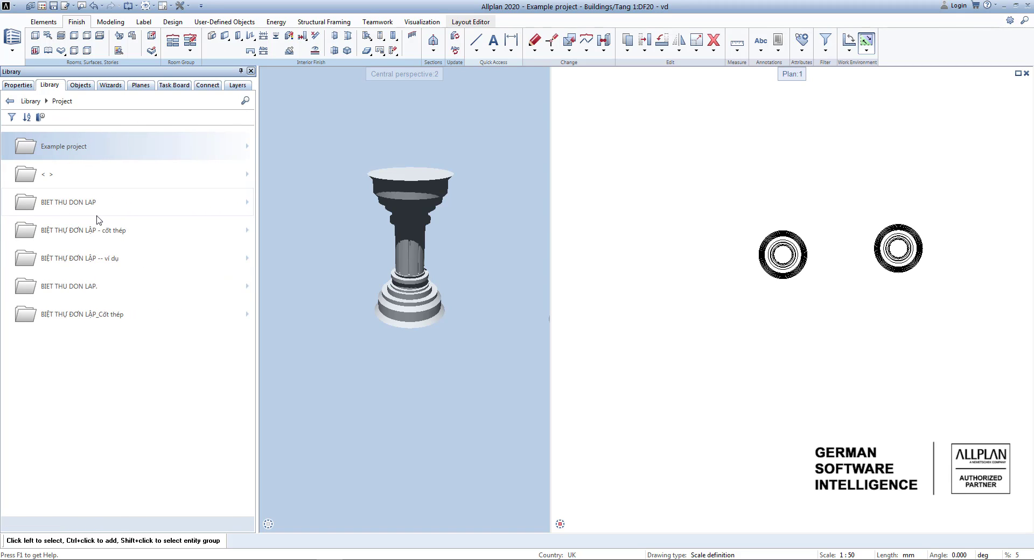
{"action": "left_click", "coordinate": [74, 156]}
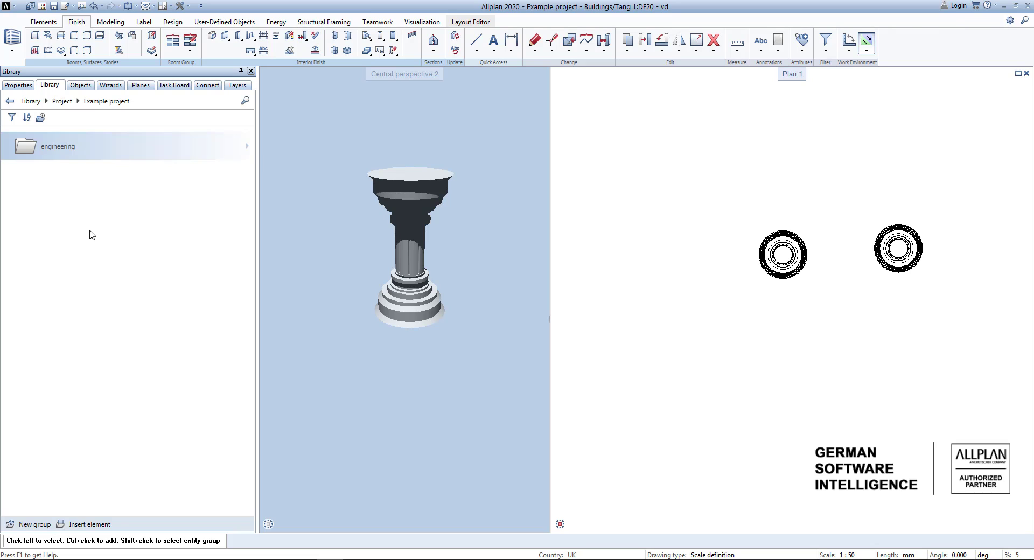
- Create a library group named "Nội thất kiến trúc" in the Example project folder and open it
{"action": "left_click", "coordinate": [36, 525]}
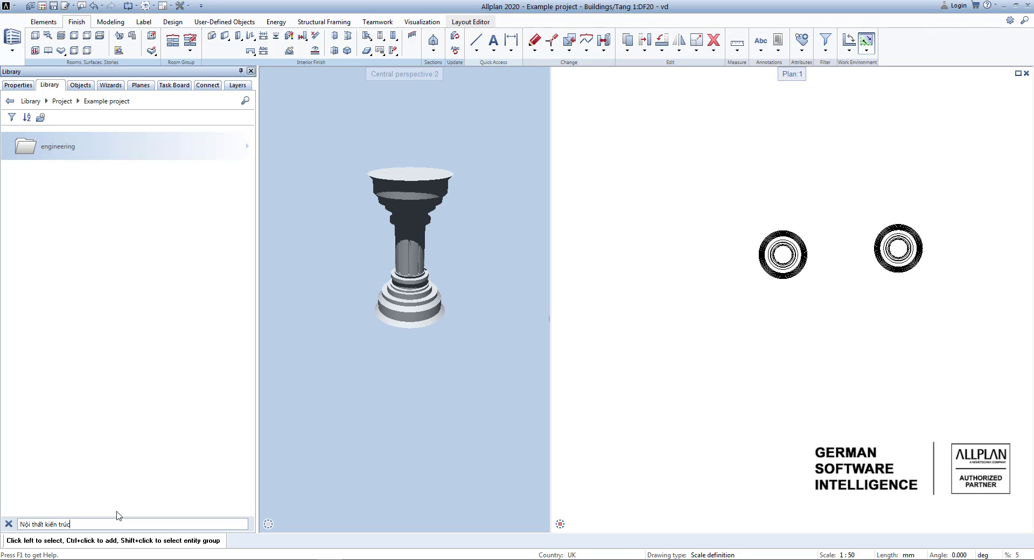
{"action": "key", "text": "Return"}
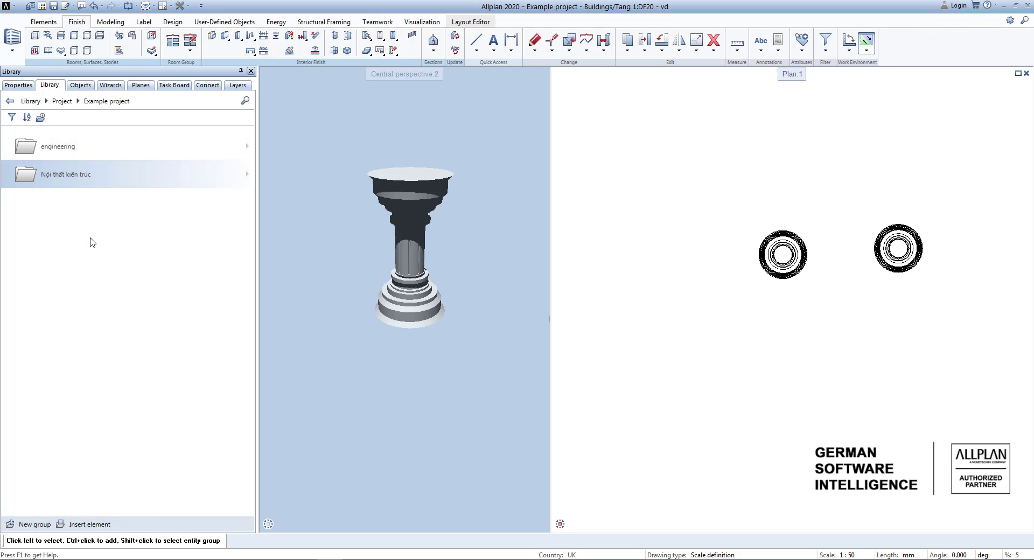
{"action": "left_click", "coordinate": [69, 186]}
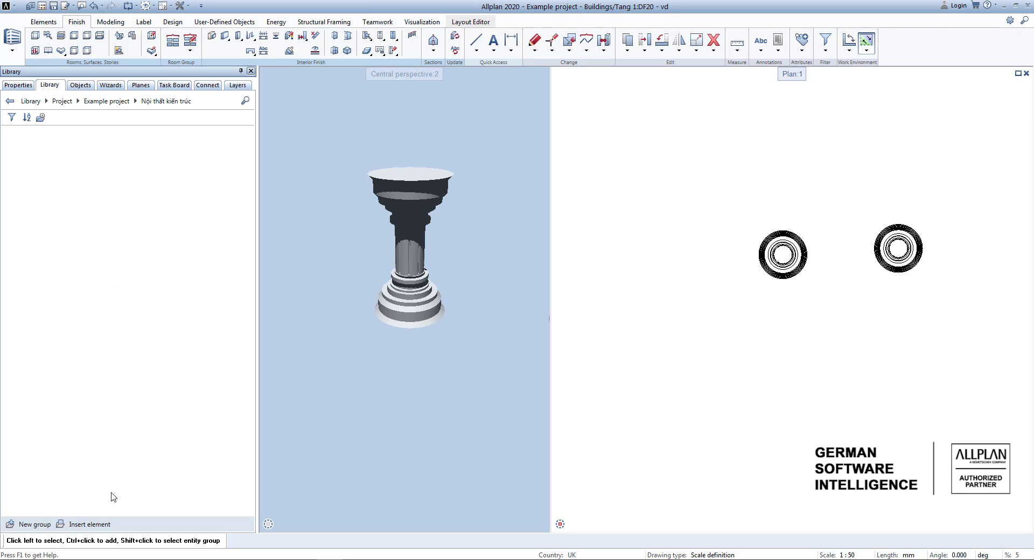
- Check which element types can be inserted into the new library group
{"action": "left_click", "coordinate": [102, 524]}
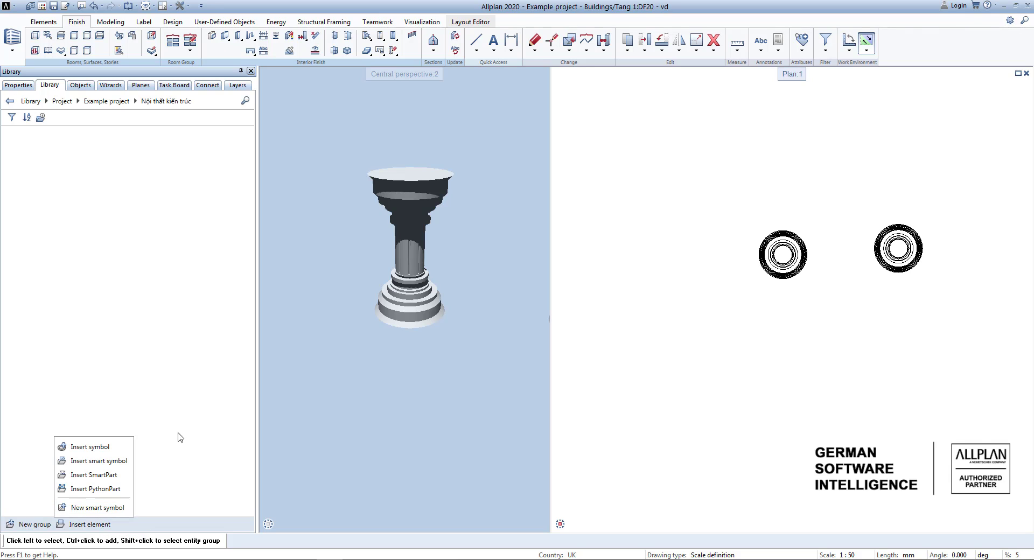
{"action": "left_click", "coordinate": [188, 375]}
- Start a new smart symbol definition for the grouped column and name it "Cột tròn"
{"action": "middle_click_drag", "start_coordinate": [799, 330], "coordinate": [741, 371]}
{"action": "scroll", "coordinate": [741, 371], "scroll_direction": "up", "scroll_amount": 1}
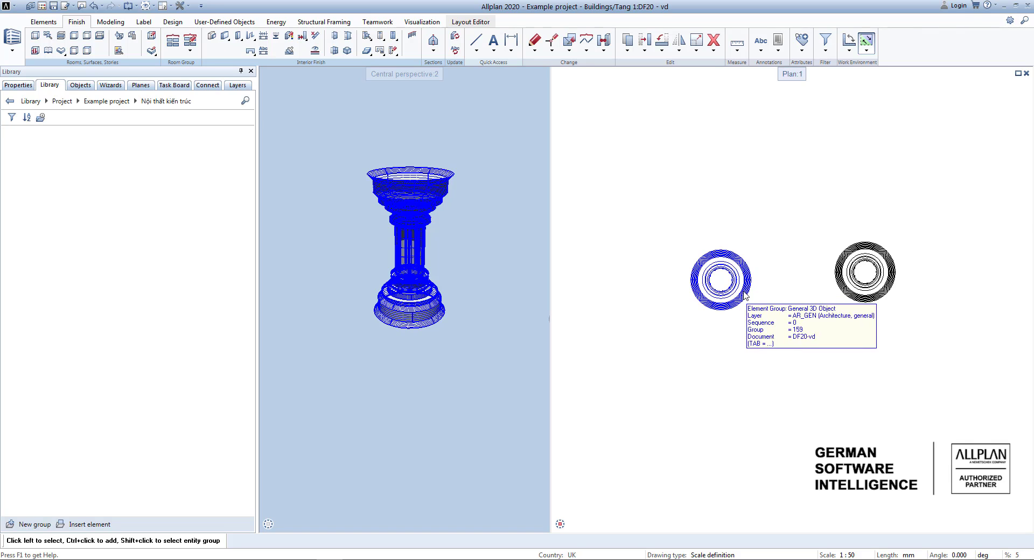
{"action": "left_click", "coordinate": [735, 291]}
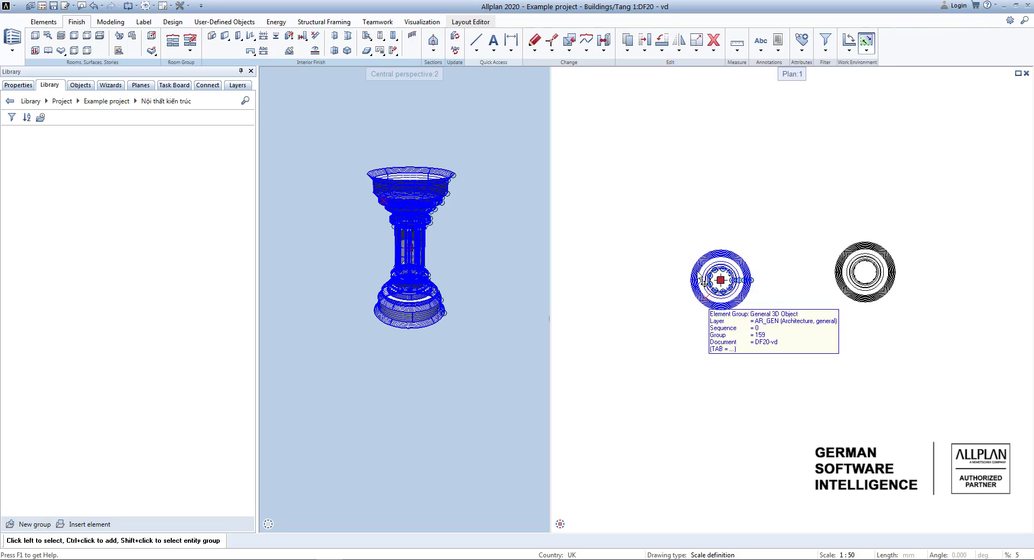
{"action": "left_click", "coordinate": [210, 23]}
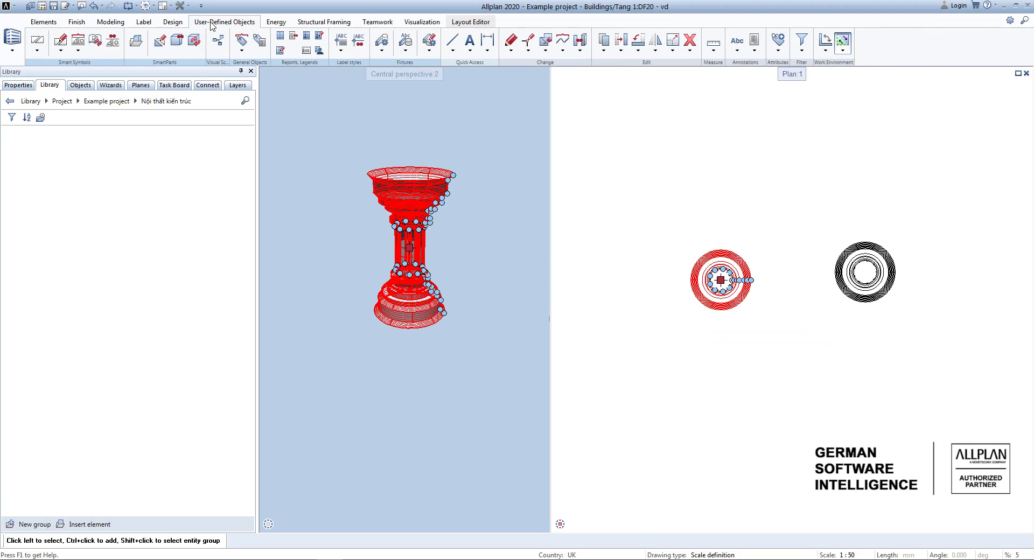
{"action": "left_click", "coordinate": [37, 50]}
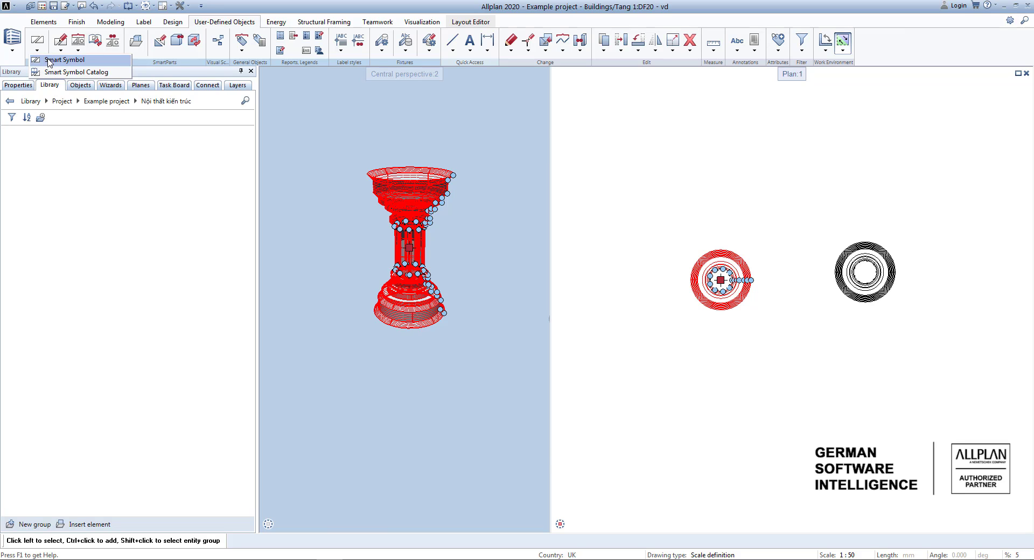
{"action": "left_click", "coordinate": [50, 61]}
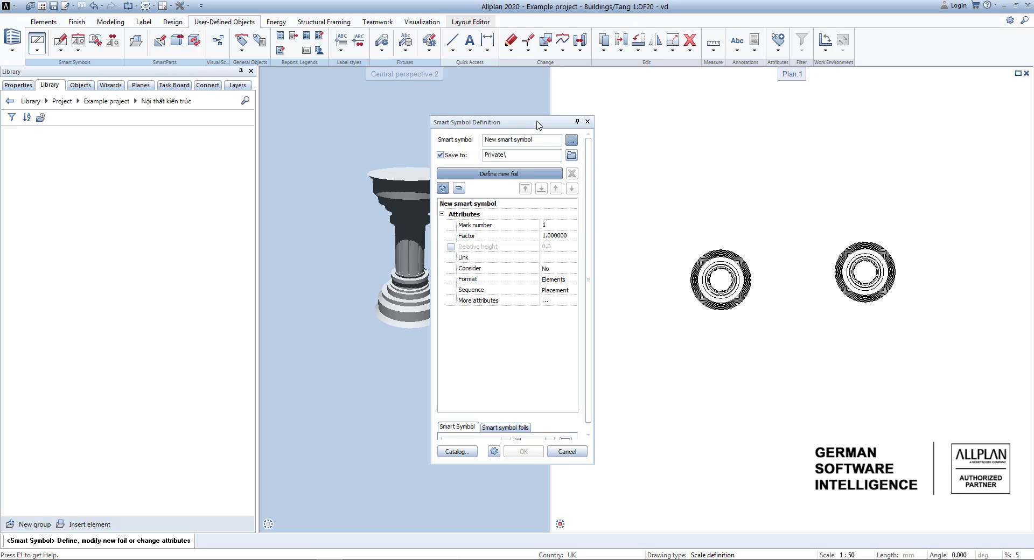
{"action": "left_click", "coordinate": [571, 140]}
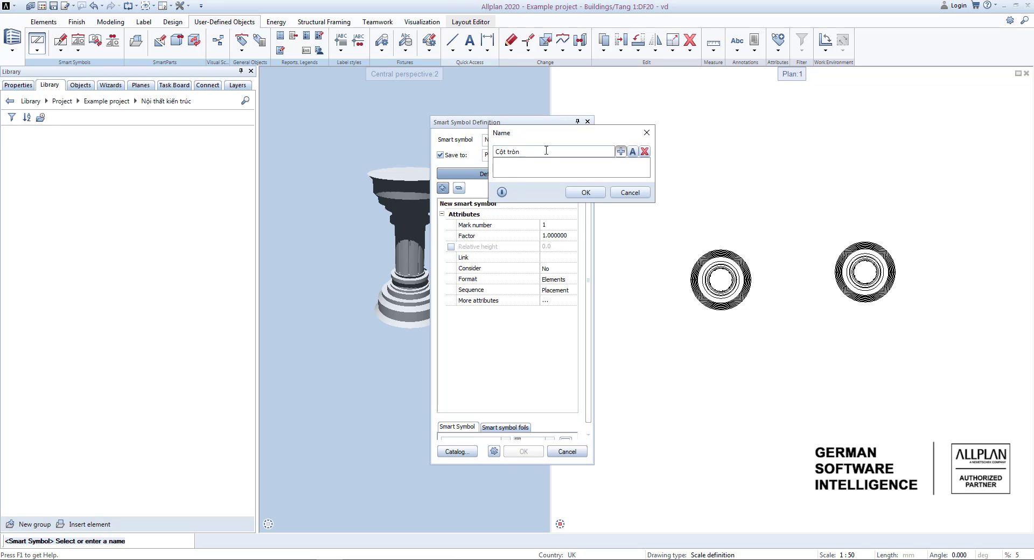
{"action": "left_click", "coordinate": [585, 193]}
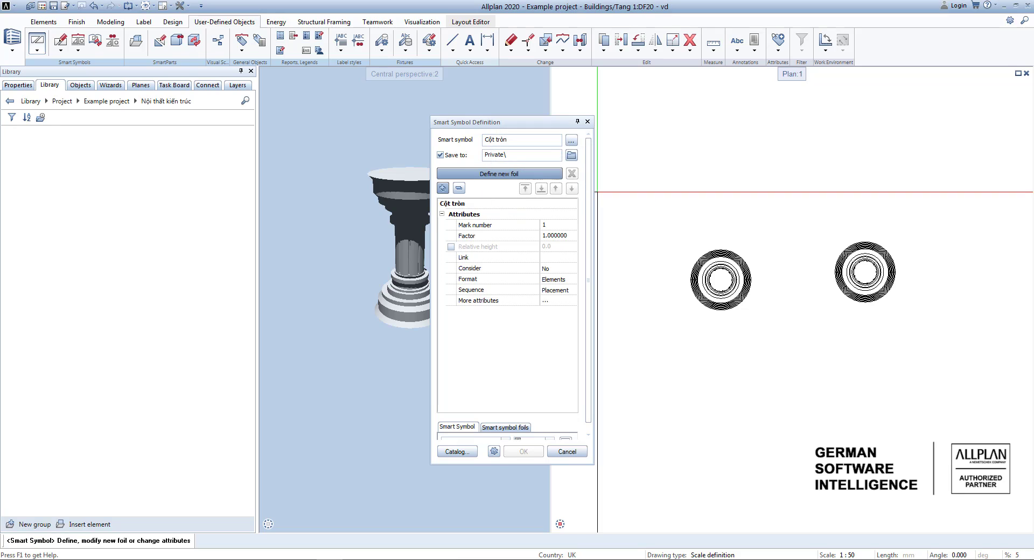
- Define a smart symbol foil from the grouped column, with its reference point on the column's outer edge in plan
{"action": "left_click", "coordinate": [509, 174]}
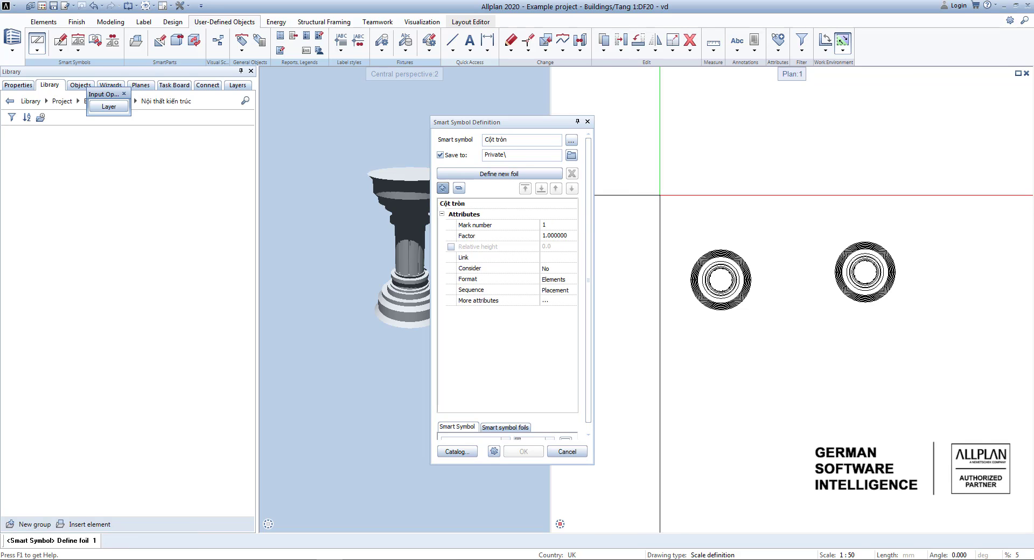
{"action": "left_click_drag", "start_coordinate": [660, 195], "coordinate": [778, 371]}
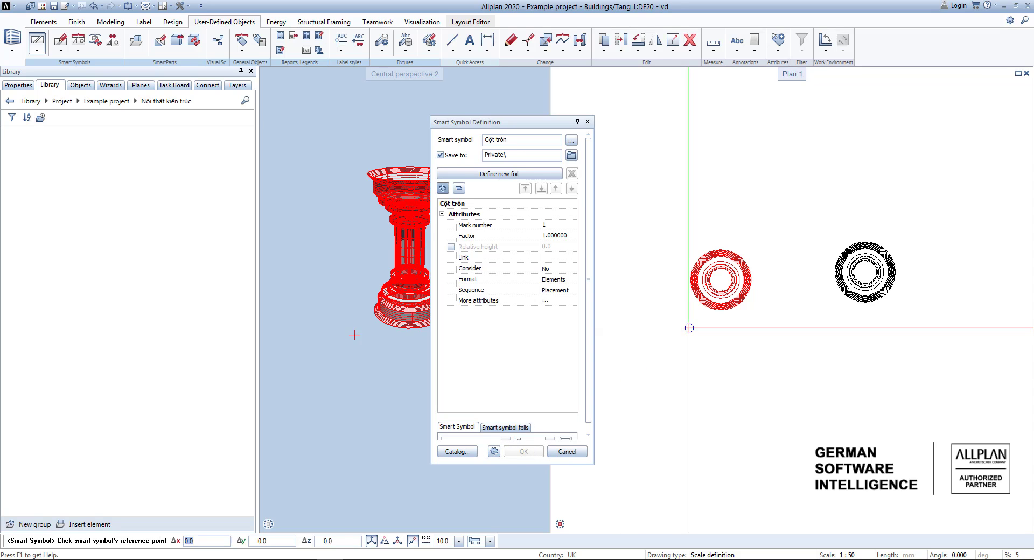
{"action": "scroll", "coordinate": [719, 276], "scroll_direction": "up", "scroll_amount": 5}
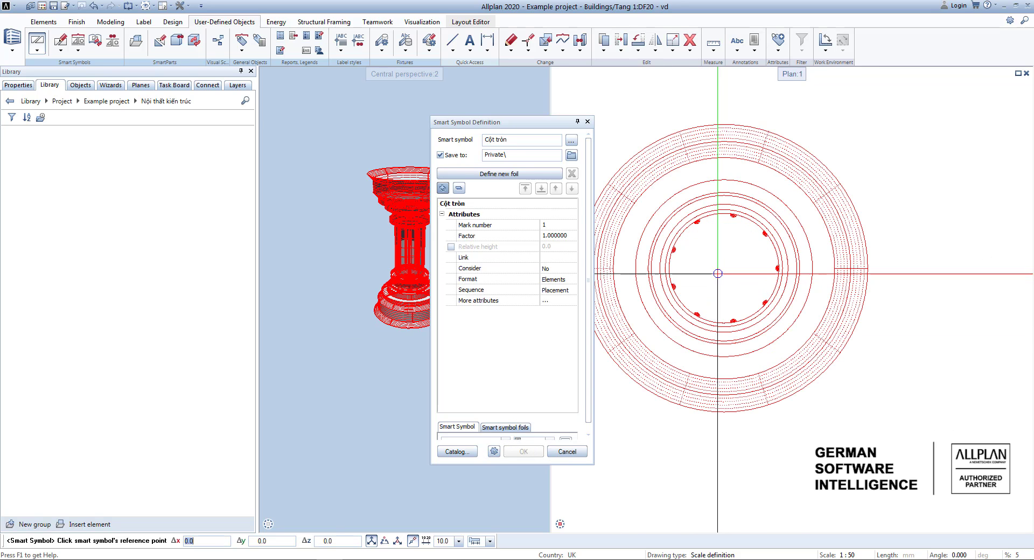
{"action": "scroll", "coordinate": [674, 242], "scroll_direction": "down", "scroll_amount": 3}
{"action": "scroll", "coordinate": [667, 259], "scroll_direction": "up", "scroll_amount": 3}
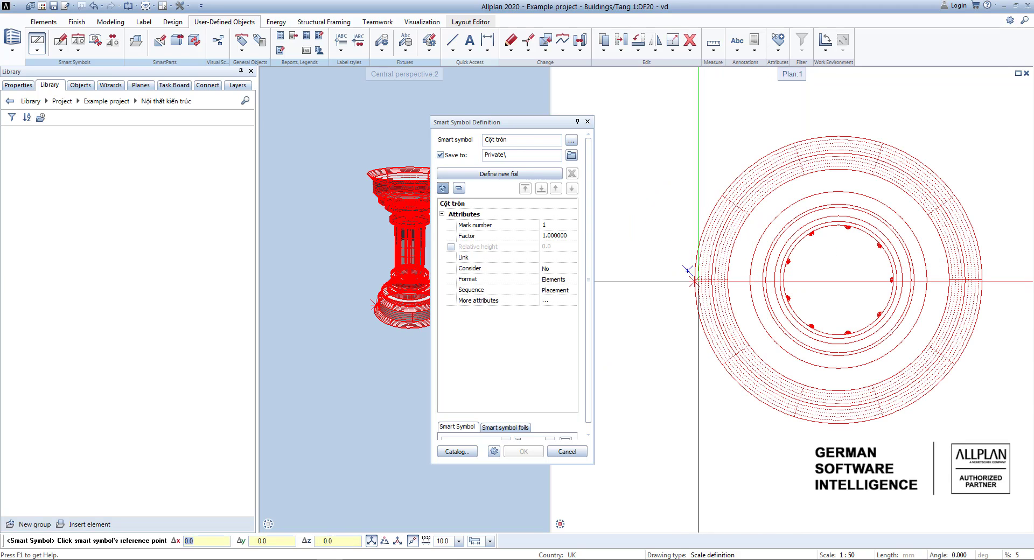
{"action": "left_click", "coordinate": [684, 268]}
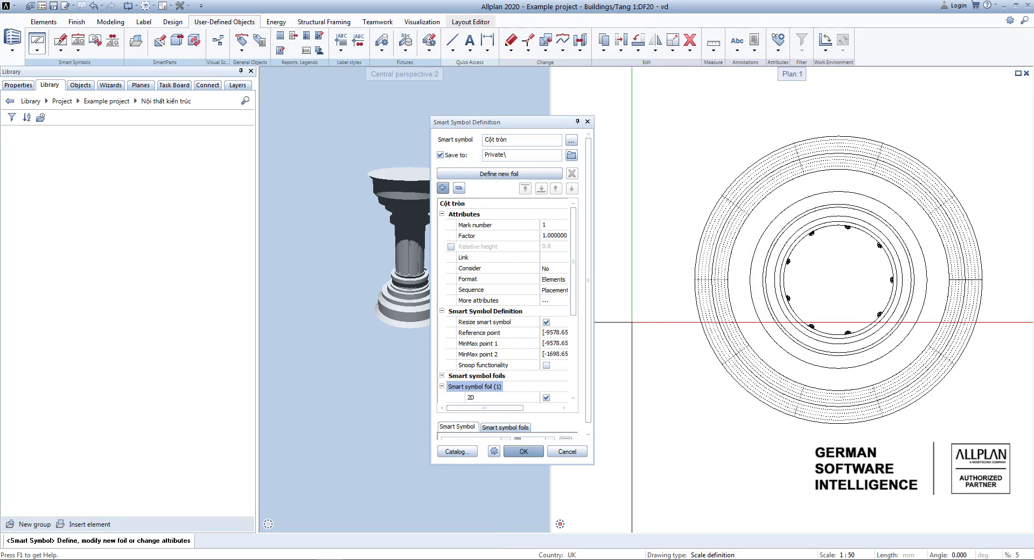
- Confirm the smart symbol definition and place one rotated instance beside the grouped column, on the side away from the other column
{"action": "left_click", "coordinate": [523, 451]}
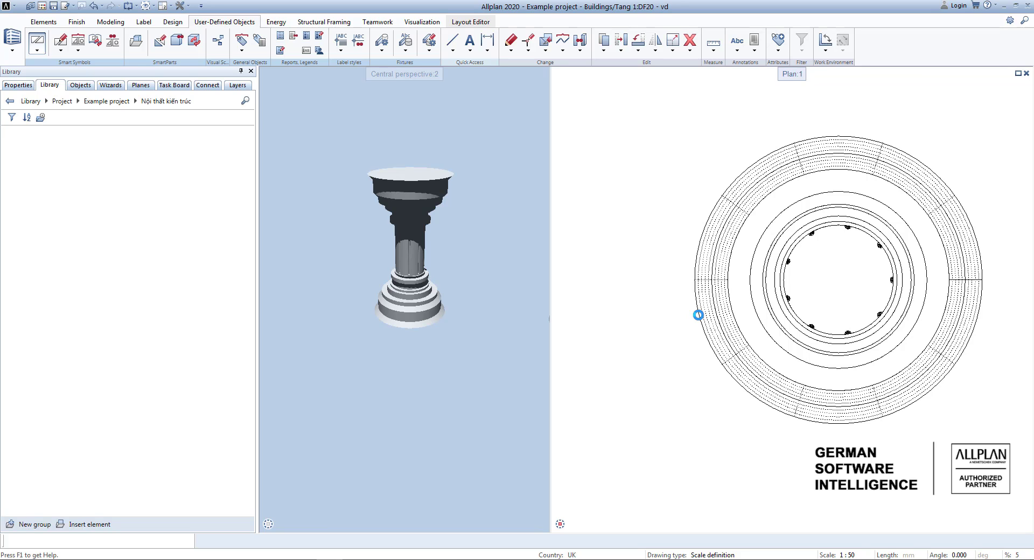
{"action": "scroll", "coordinate": [698, 315], "scroll_direction": "down", "scroll_amount": 6}
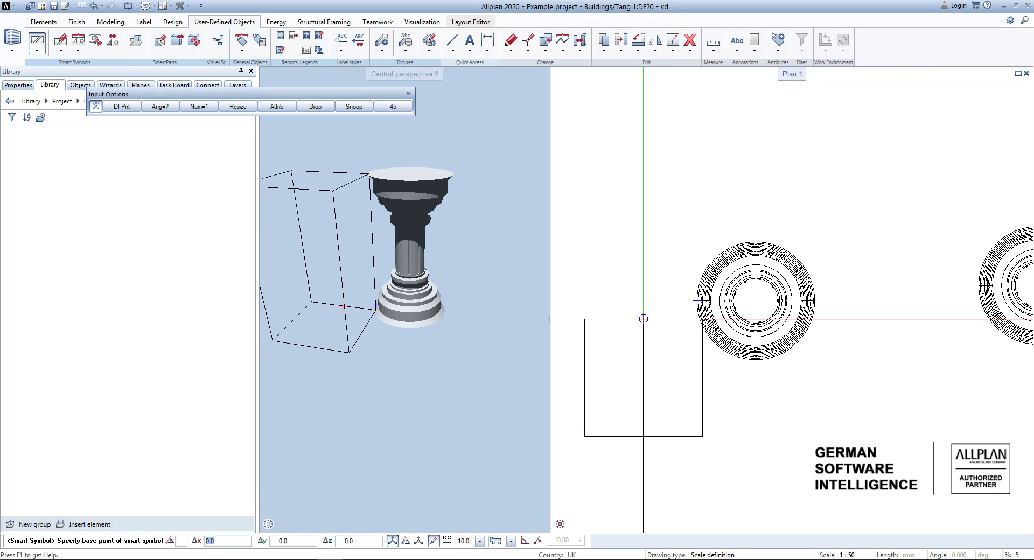
{"action": "left_click", "coordinate": [668, 325]}
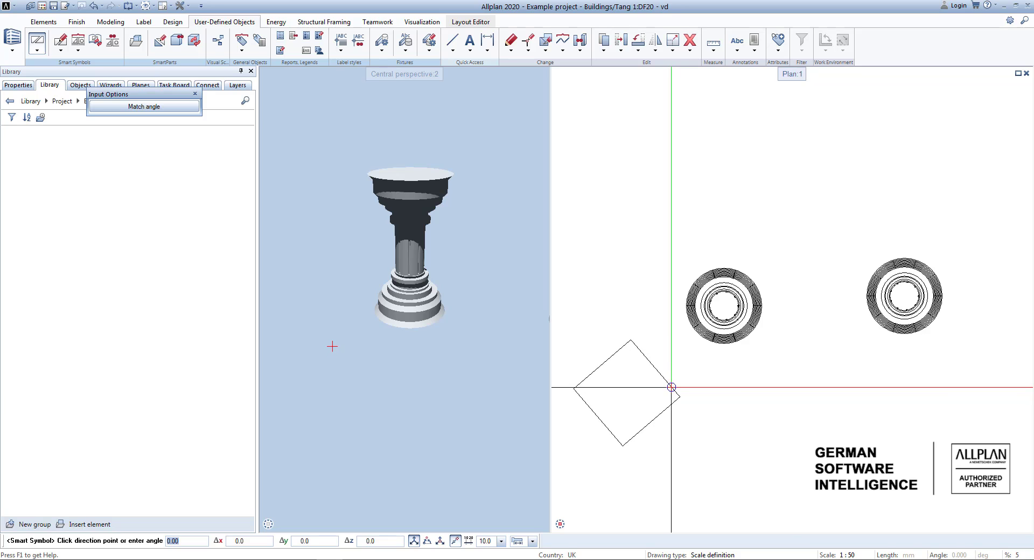
{"action": "left_click", "coordinate": [683, 389]}
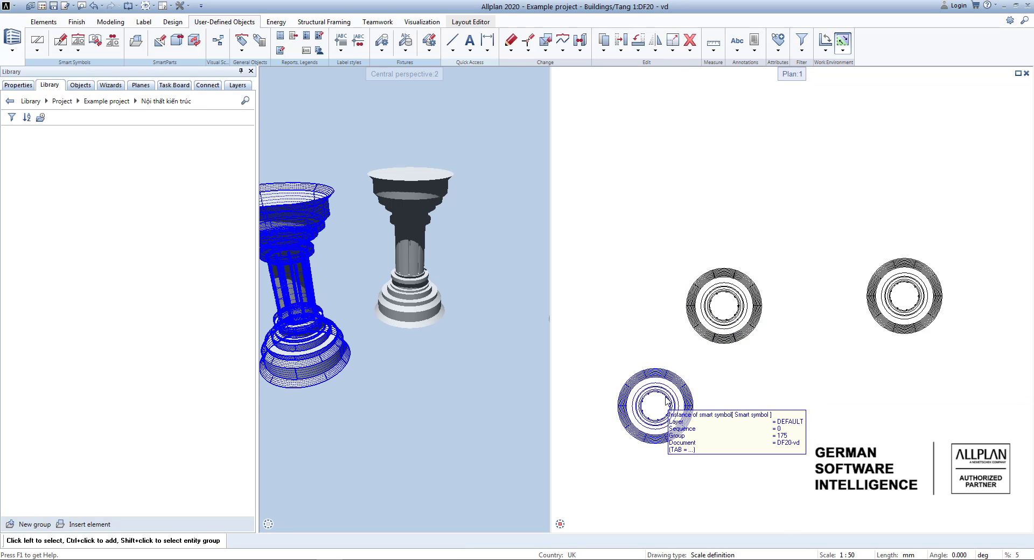
{"action": "middle_click_drag", "start_coordinate": [667, 402], "coordinate": [718, 345]}
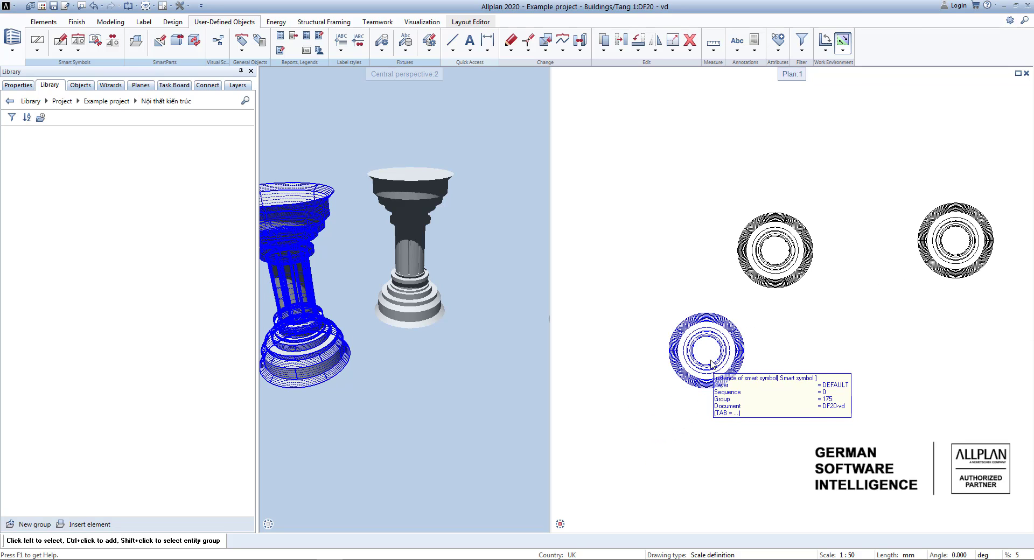
{"action": "scroll", "coordinate": [731, 377], "scroll_direction": "down", "scroll_amount": 1}
{"action": "scroll", "coordinate": [702, 362], "scroll_direction": "up", "scroll_amount": 1}
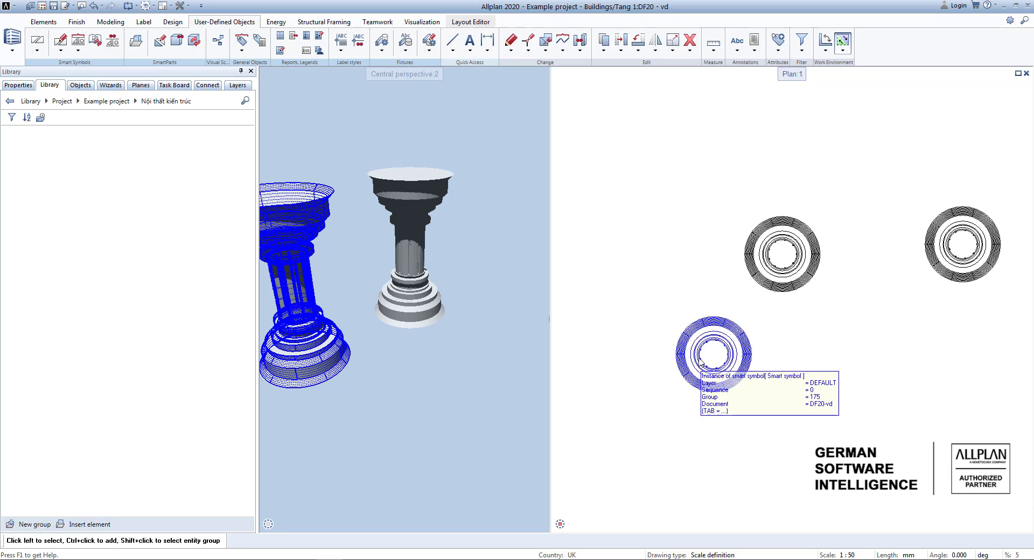
- Insert the placed smart symbol into the library group, with its base point on the outer edge and Snoop functionality enabled
{"action": "left_click", "coordinate": [95, 524]}
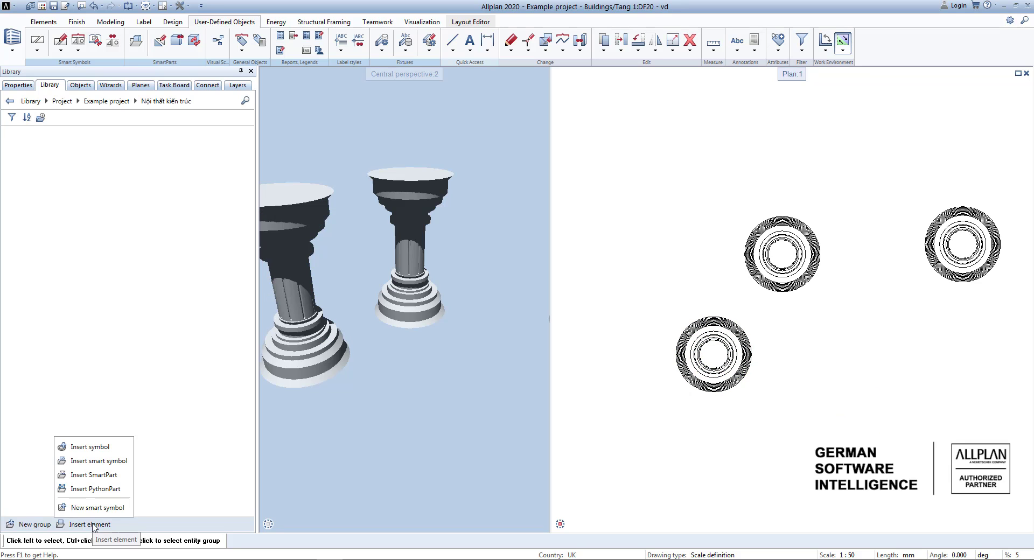
{"action": "left_click", "coordinate": [85, 461]}
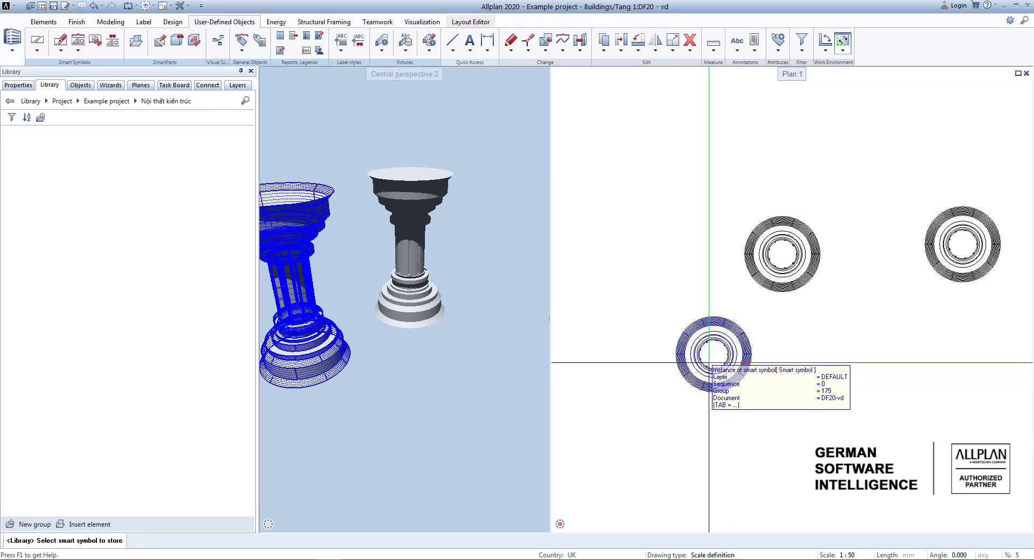
{"action": "left_click", "coordinate": [710, 362]}
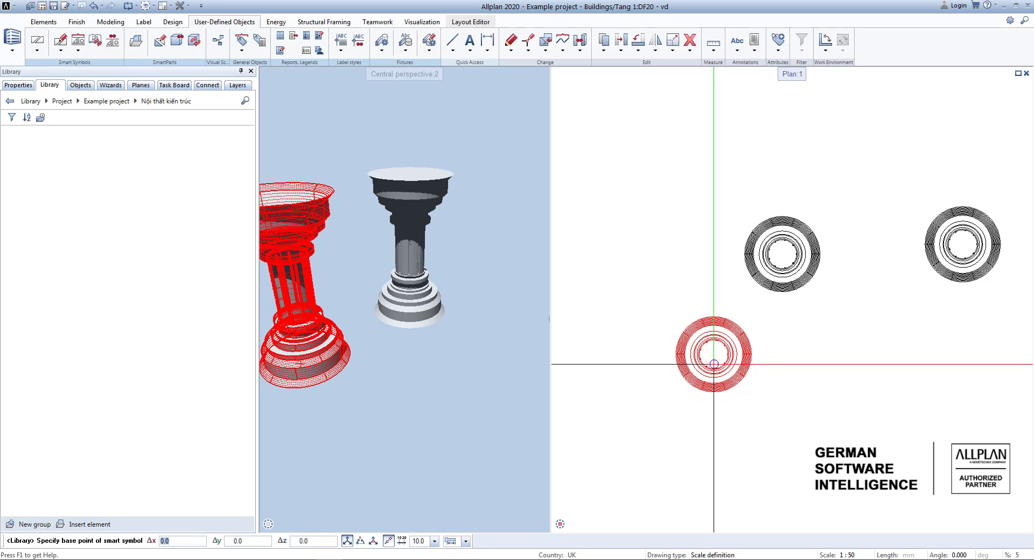
{"action": "scroll", "coordinate": [706, 361], "scroll_direction": "up", "scroll_amount": 3}
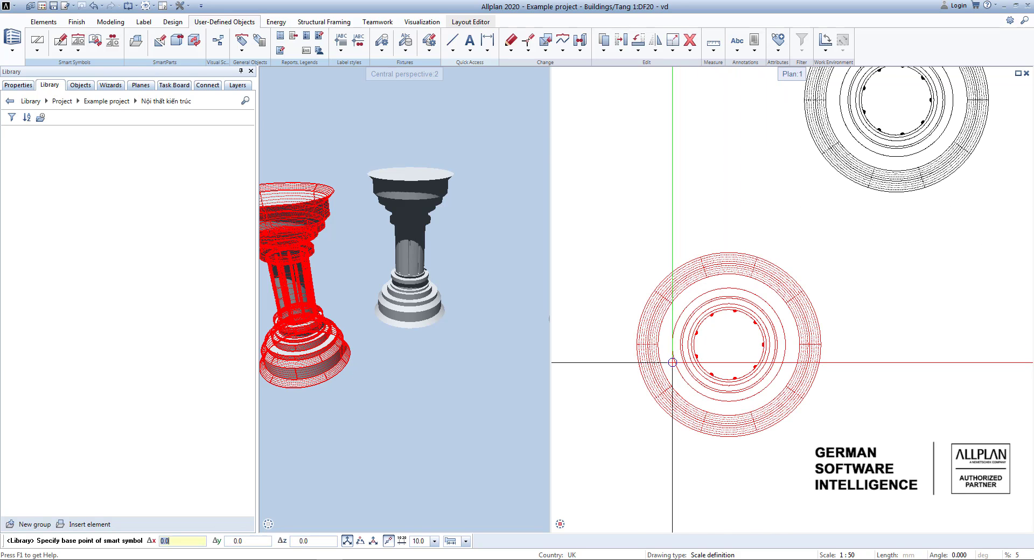
{"action": "left_click", "coordinate": [636, 345]}
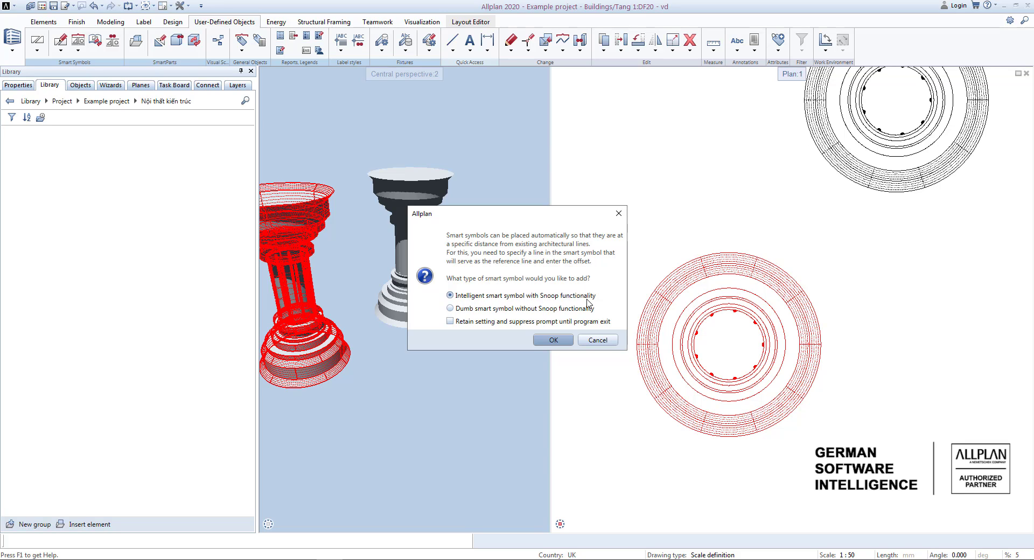
{"action": "left_click", "coordinate": [553, 340]}
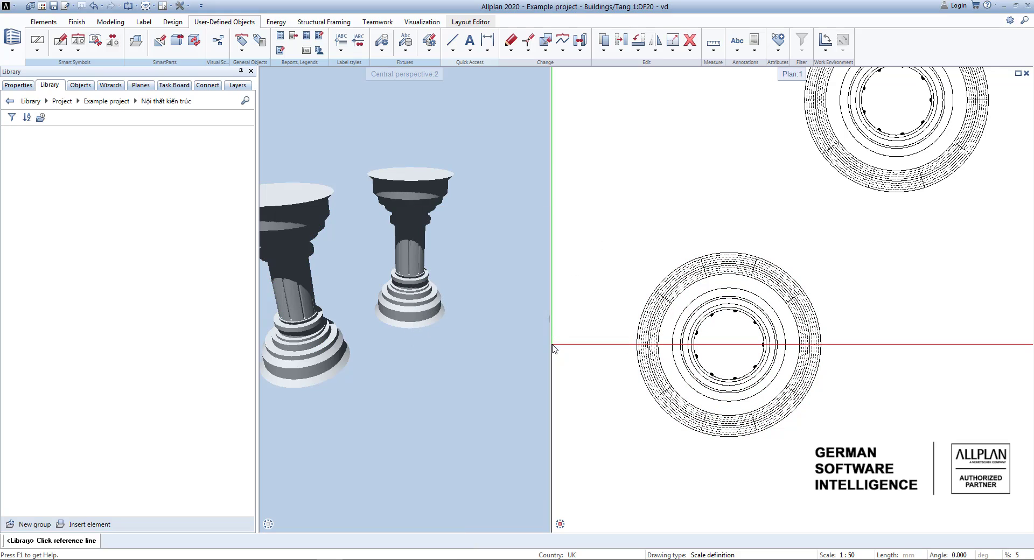
- Specify the smart symbol's reference line and offset point, then save it in the library as "Cột tròn"
{"action": "scroll", "coordinate": [595, 354], "scroll_direction": "down", "scroll_amount": 3}
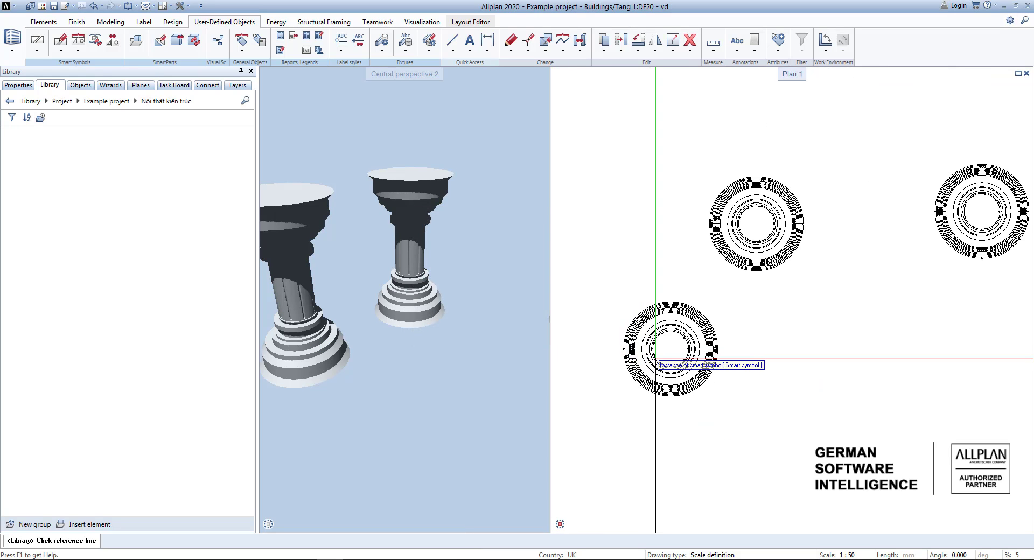
{"action": "left_click", "coordinate": [652, 357]}
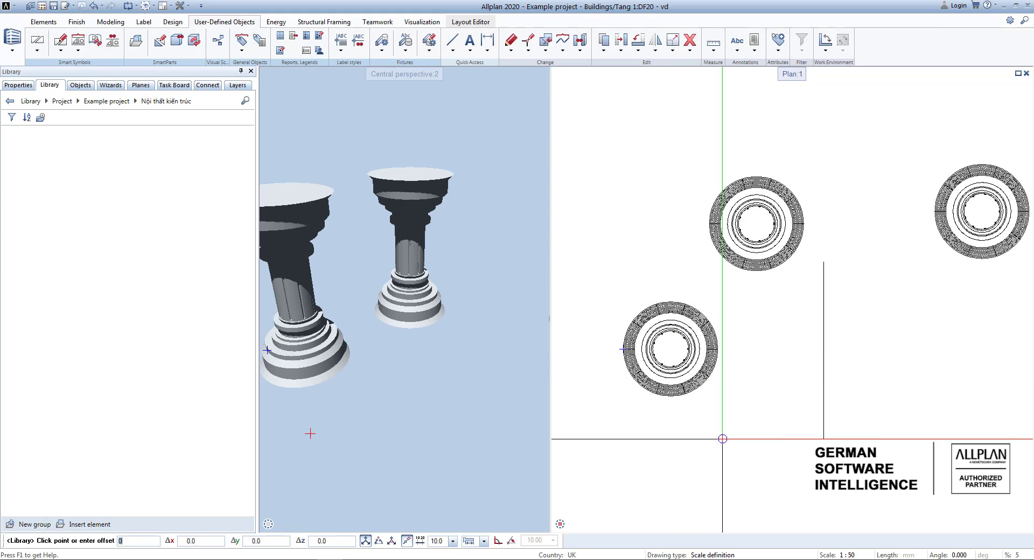
{"action": "left_click", "coordinate": [798, 453]}
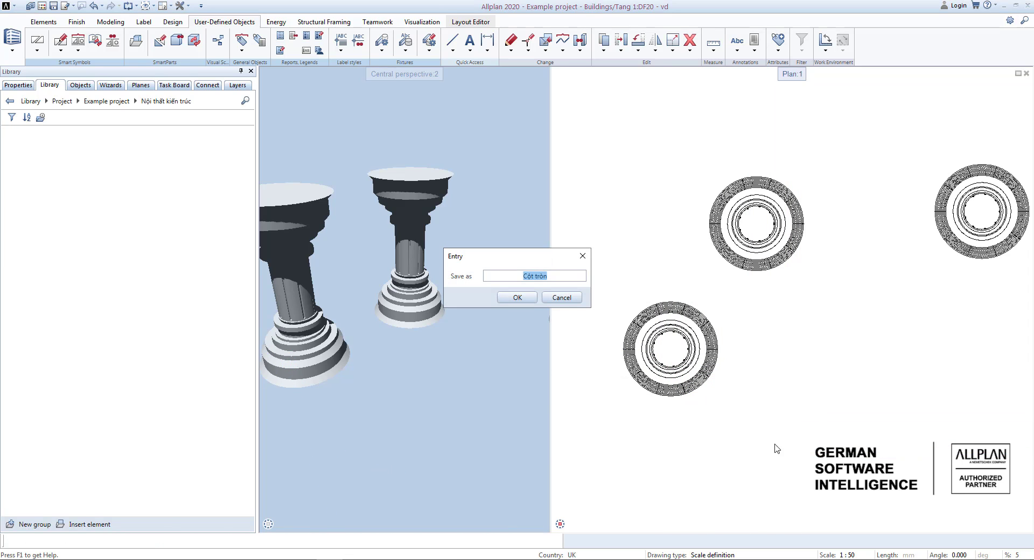
{"action": "left_click", "coordinate": [518, 297]}
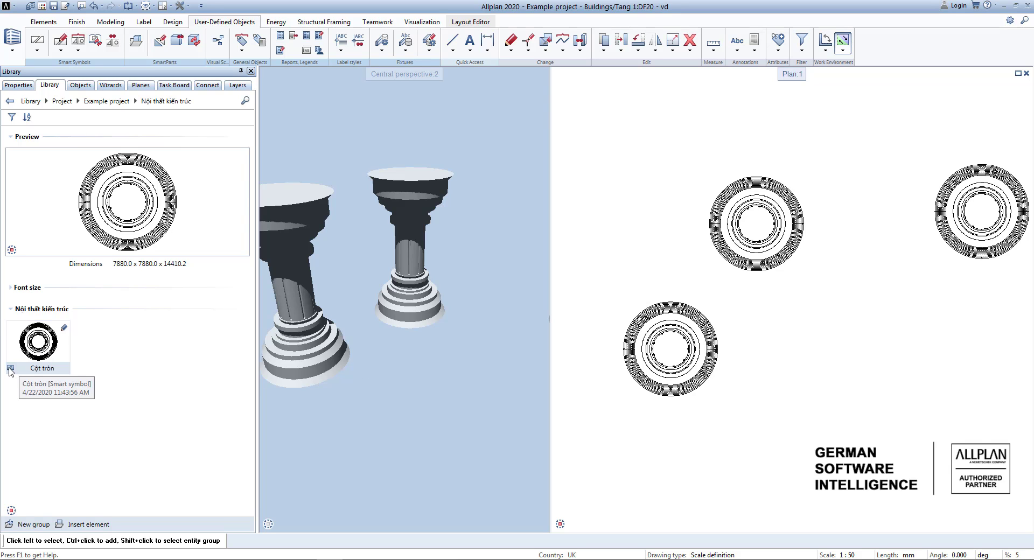
- Examine the placed smart symbol instance's attributes, including the Relative height option, without applying changes
{"action": "double_click", "coordinate": [673, 359]}
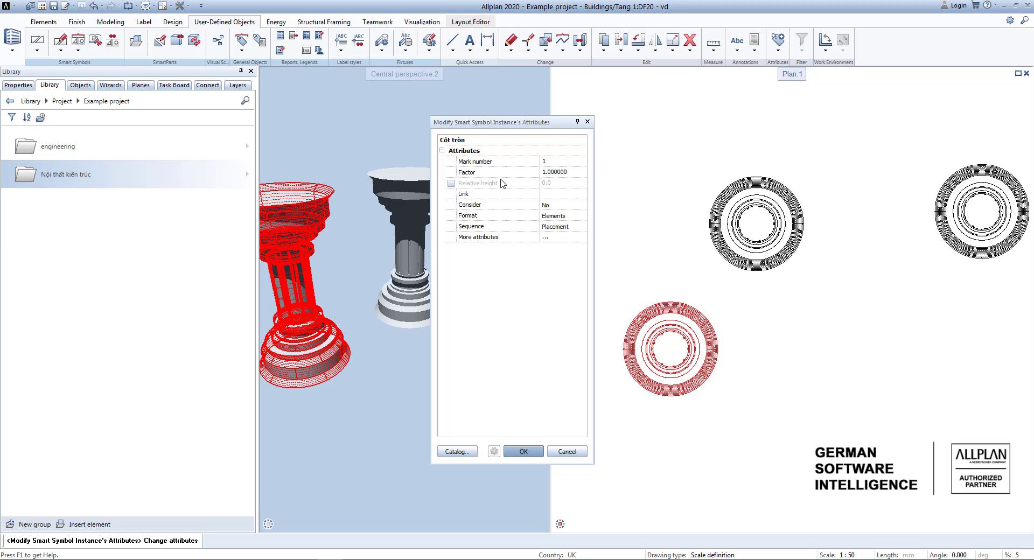
{"action": "left_click", "coordinate": [452, 183]}
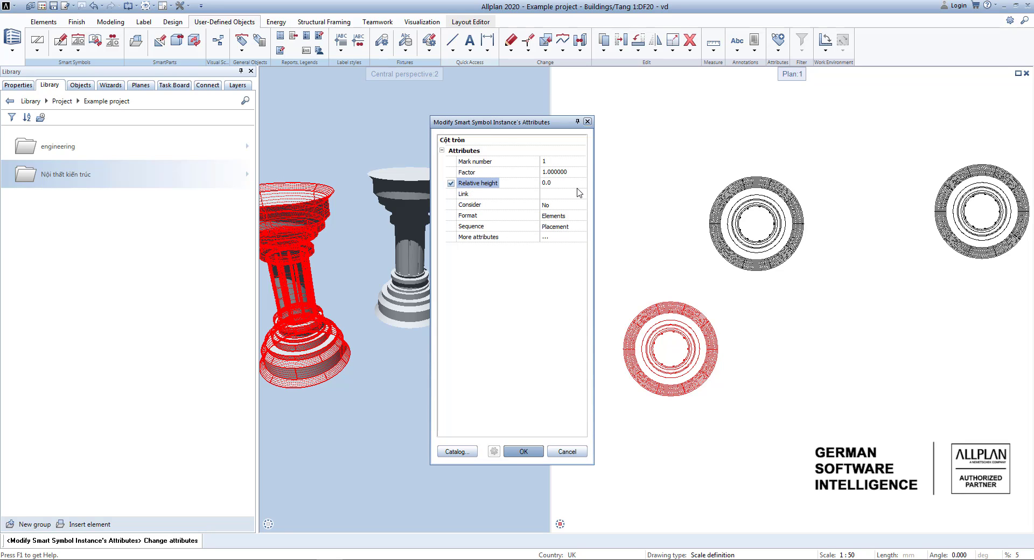
{"action": "left_click", "coordinate": [452, 184]}
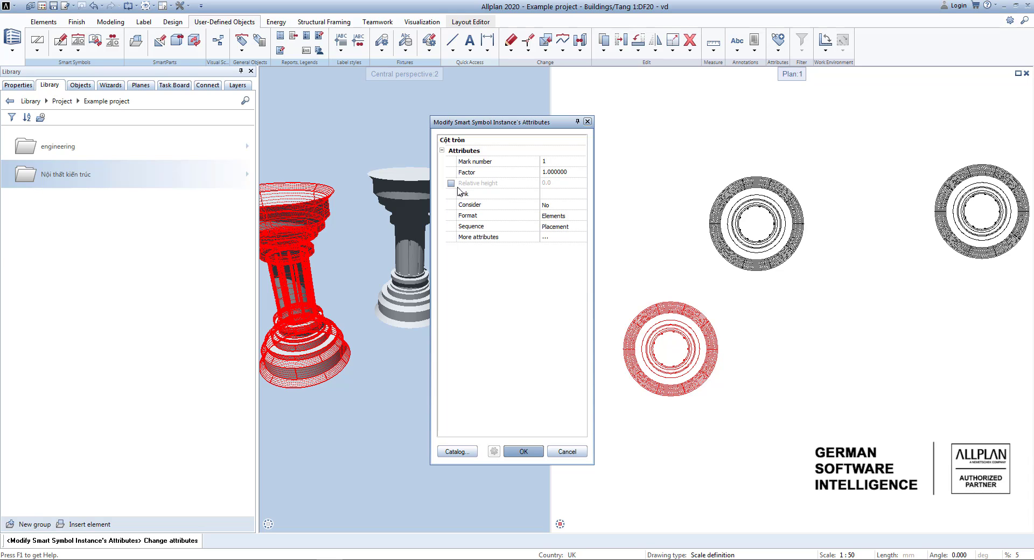
{"action": "left_click", "coordinate": [568, 451]}
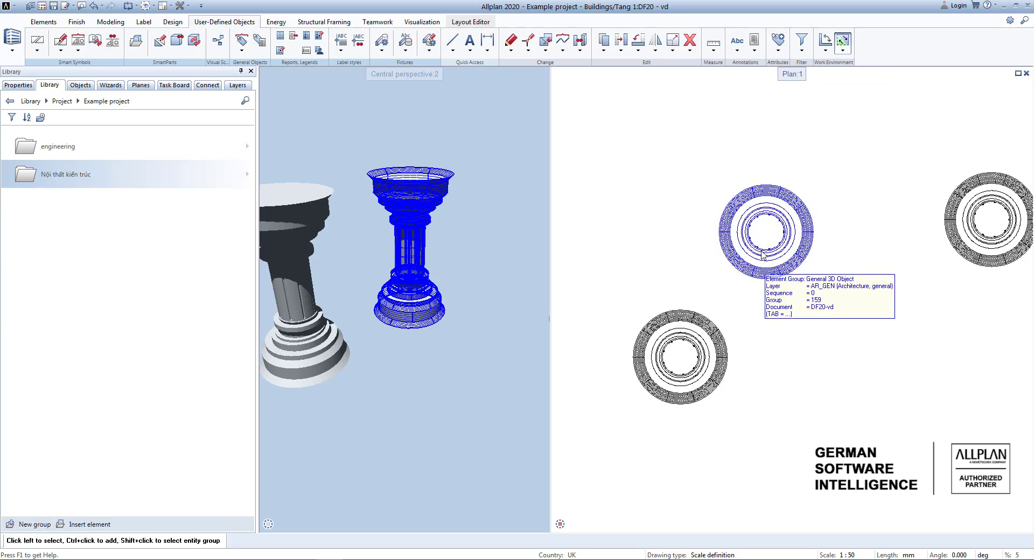
- Insert the grouped column as a regular symbol in the "Nội thất kiến trúc" library group, with its base point on the outer edge
{"action": "scroll", "coordinate": [762, 255], "scroll_direction": "down", "scroll_amount": 1}
{"action": "scroll", "coordinate": [770, 280], "scroll_direction": "up", "scroll_amount": 2}
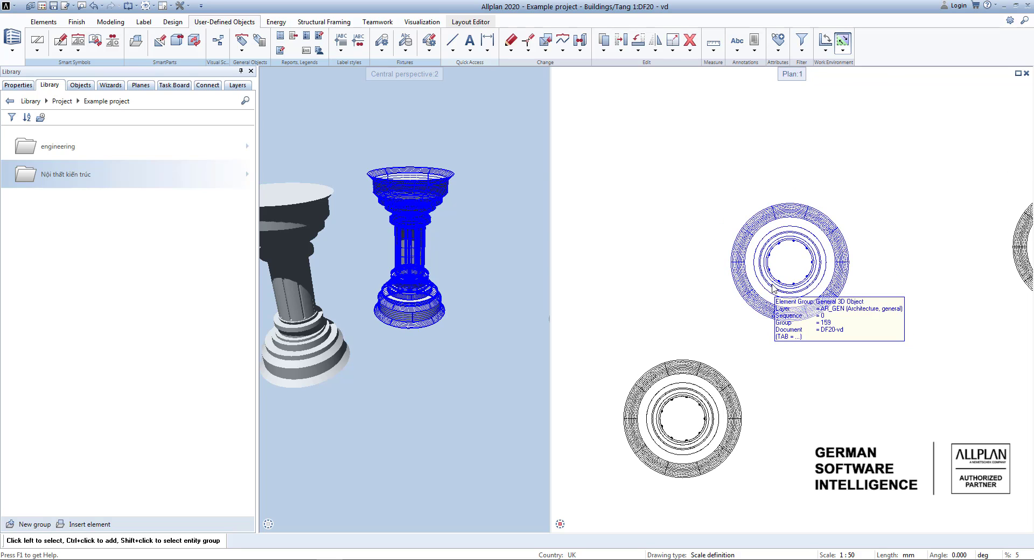
{"action": "left_click", "coordinate": [787, 262]}
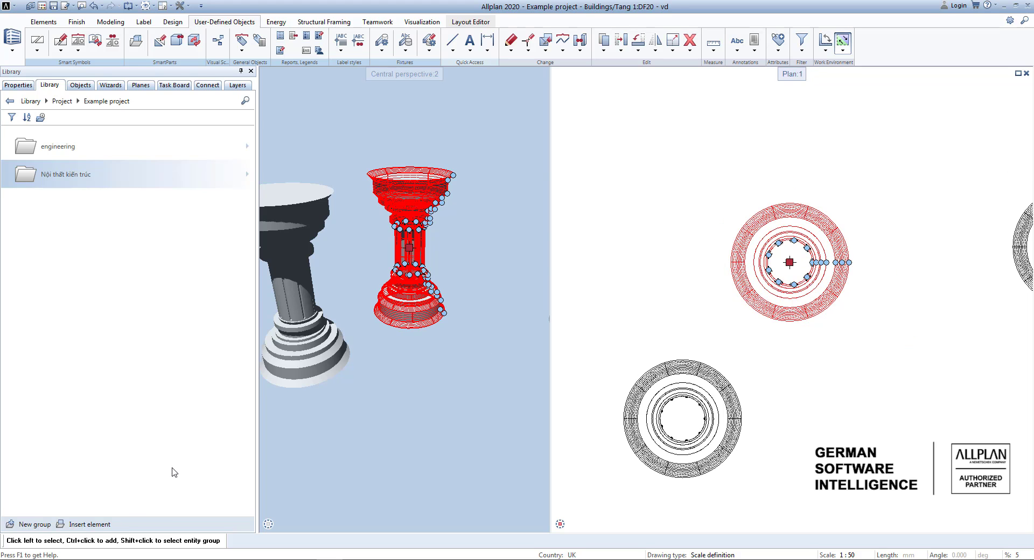
{"action": "left_click", "coordinate": [93, 524]}
{"action": "left_click", "coordinate": [74, 180]}
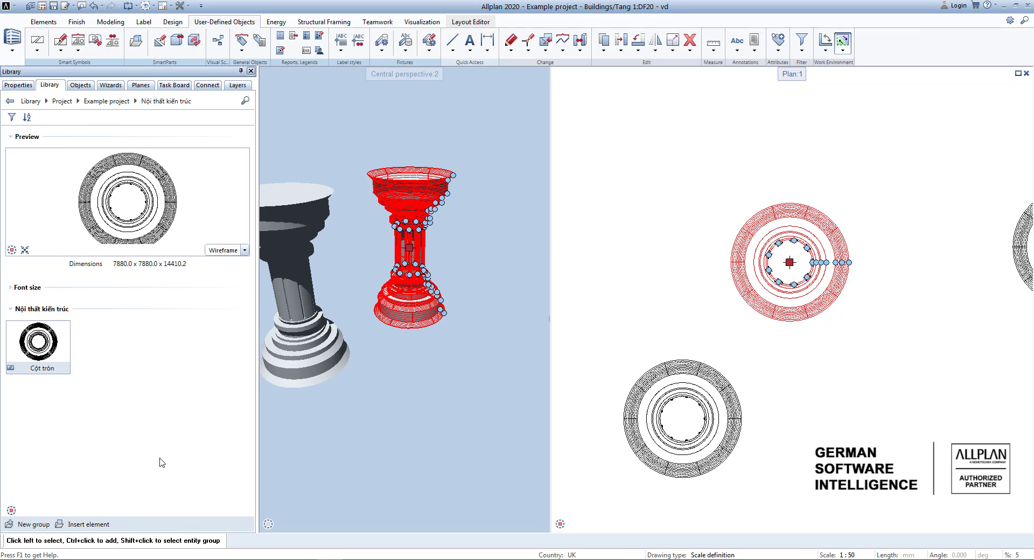
{"action": "left_click", "coordinate": [89, 524]}
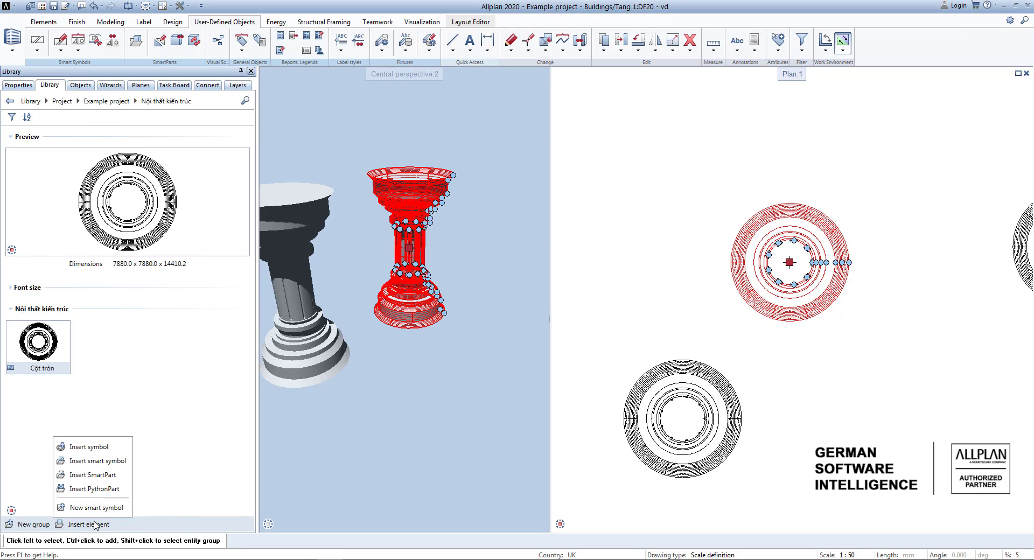
{"action": "left_click", "coordinate": [88, 447]}
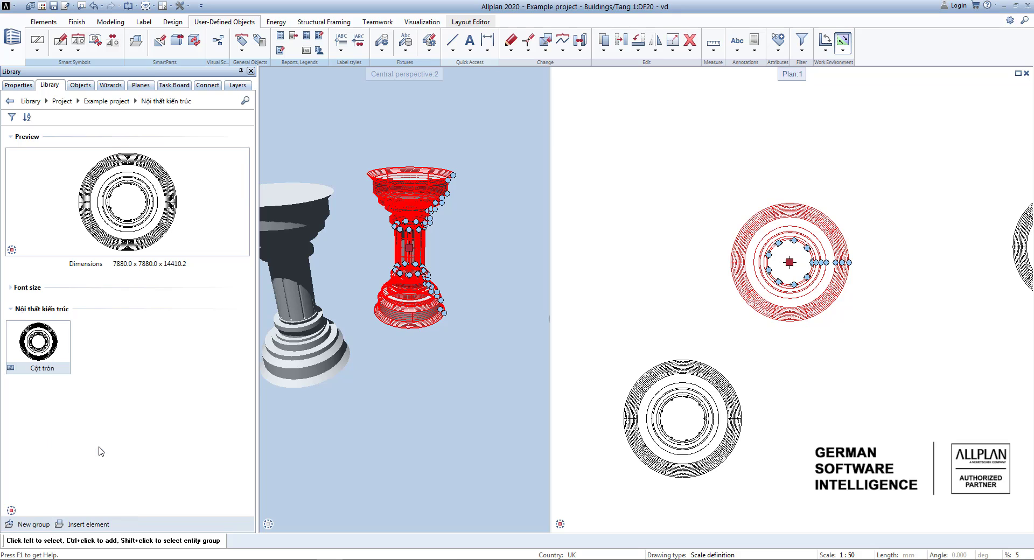
{"action": "left_click_drag", "start_coordinate": [866, 364], "coordinate": [791, 203]}
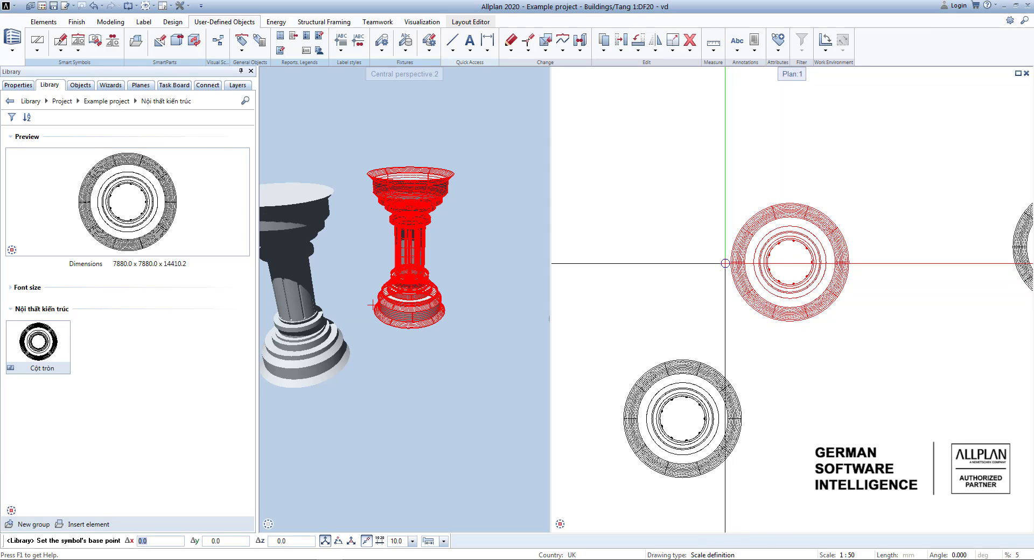
{"action": "left_click", "coordinate": [728, 263]}
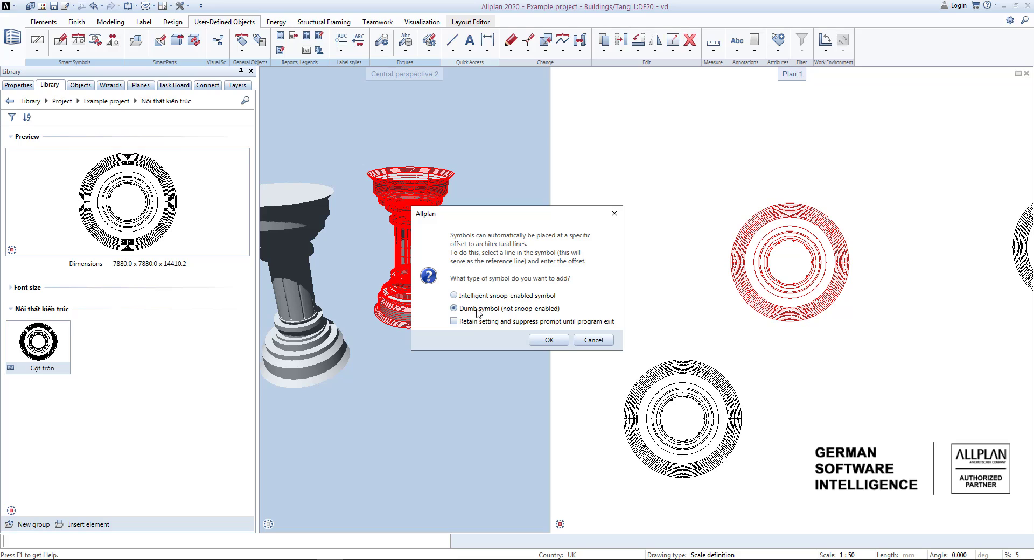
- Define the symbol as a dumb symbol without snoop functionality and save it as "Cột bt"
{"action": "left_click", "coordinate": [547, 340]}
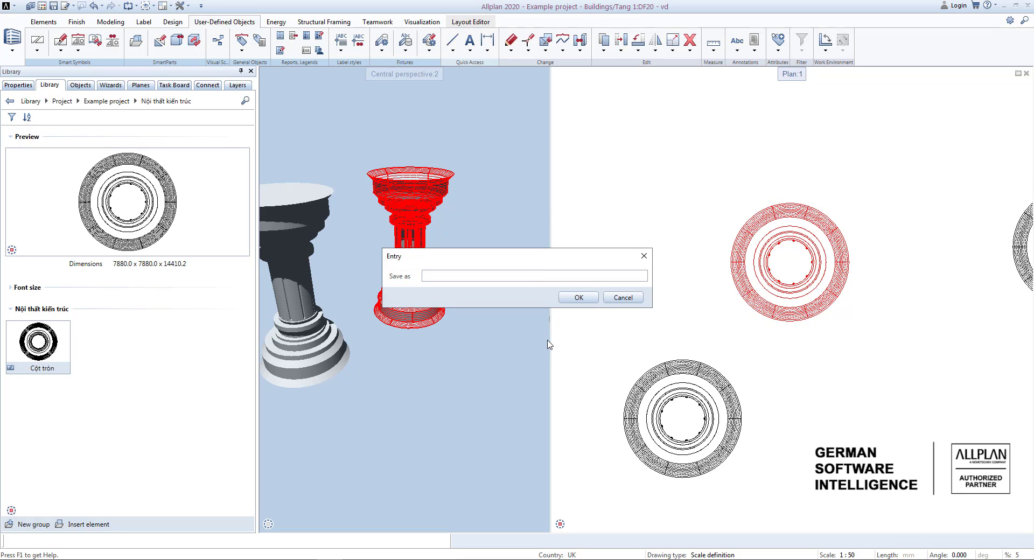
{"action": "type", "text": "Cột bt"}
{"action": "left_click", "coordinate": [578, 297]}
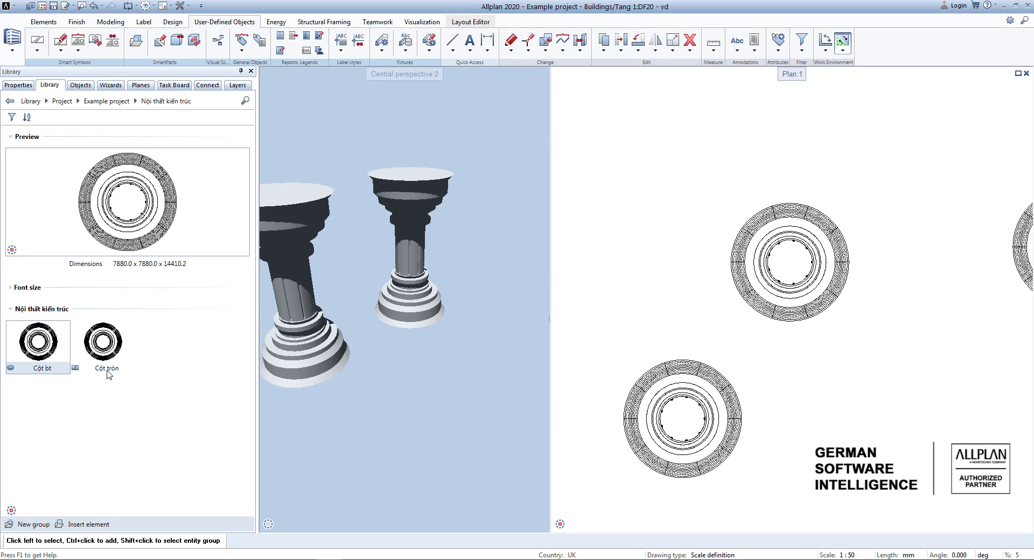
- Check the "Cột bt" symbol in the library, examine the grouped source column's properties, and clear the selection
{"action": "left_click", "coordinate": [36, 357]}
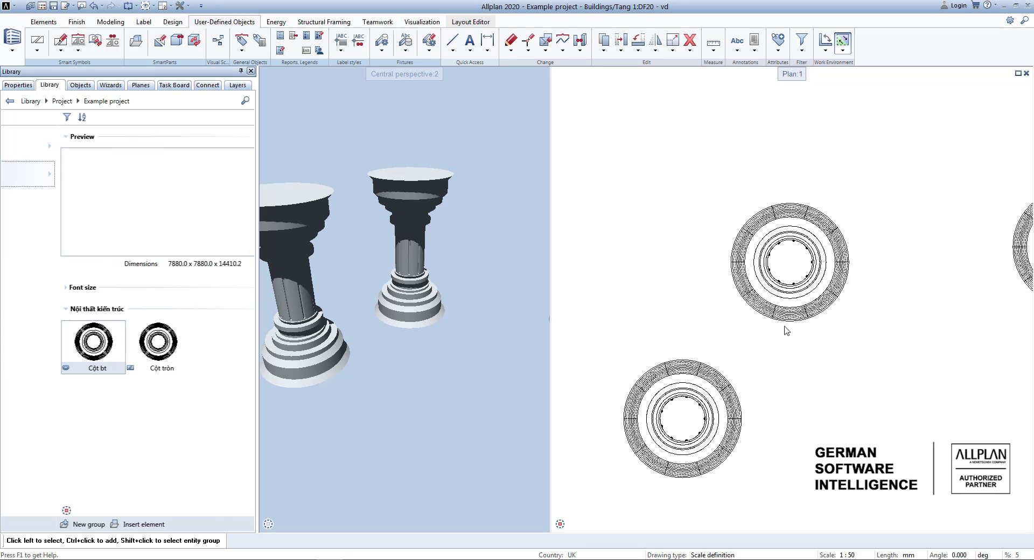
{"action": "left_click", "coordinate": [805, 295]}
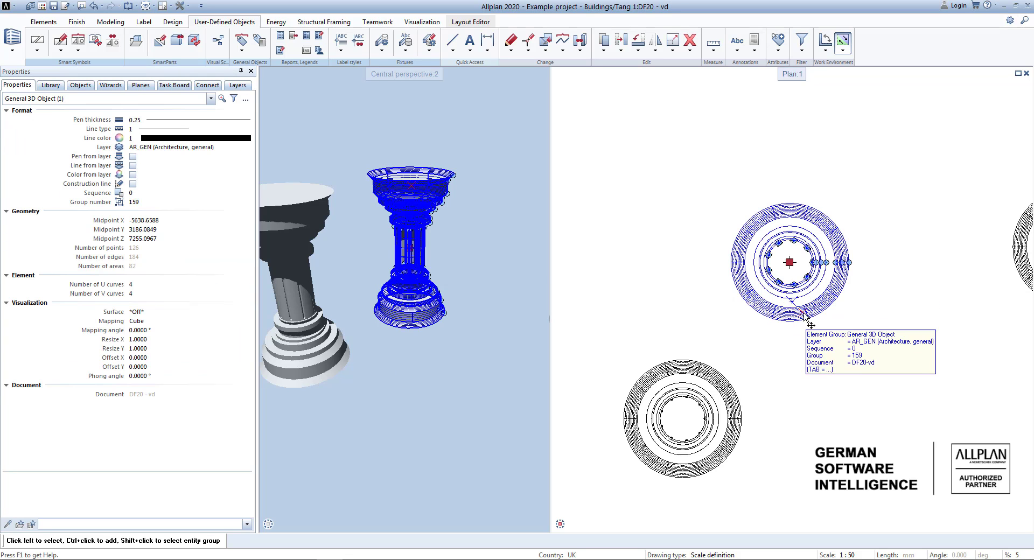
{"action": "key", "text": "Escape"}
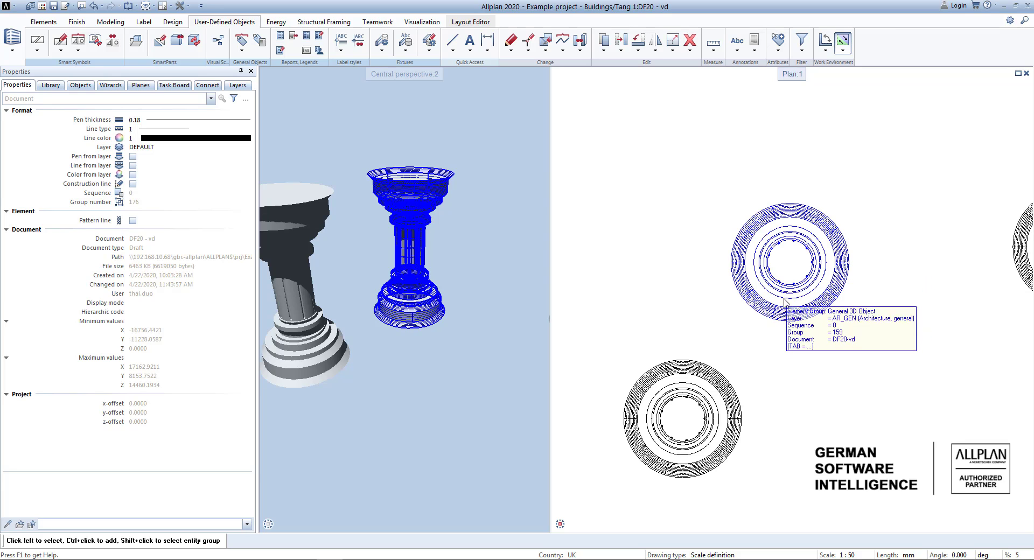
{"action": "middle_click_drag", "start_coordinate": [790, 355], "coordinate": [775, 311]}
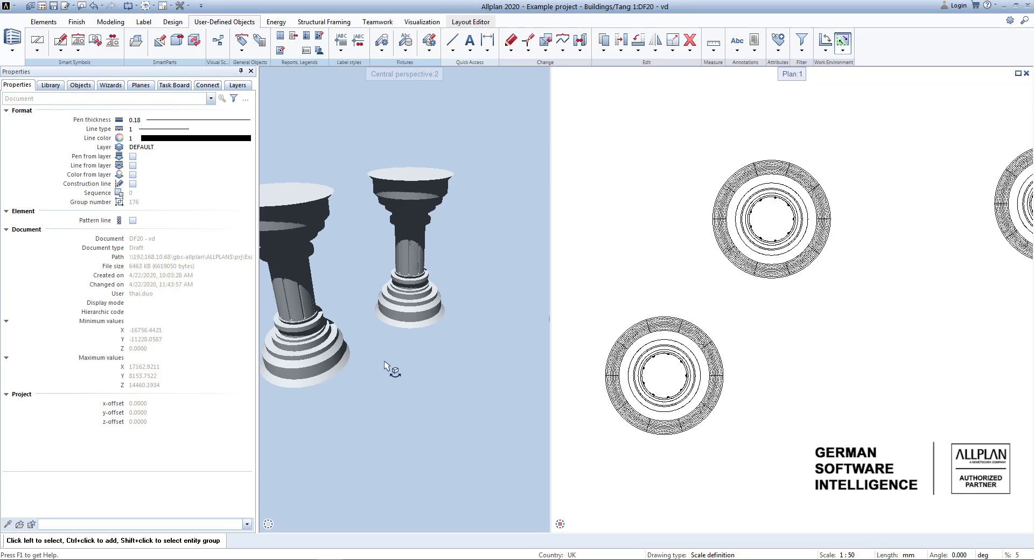
{"action": "scroll", "coordinate": [639, 342], "scroll_direction": "down", "scroll_amount": 5}
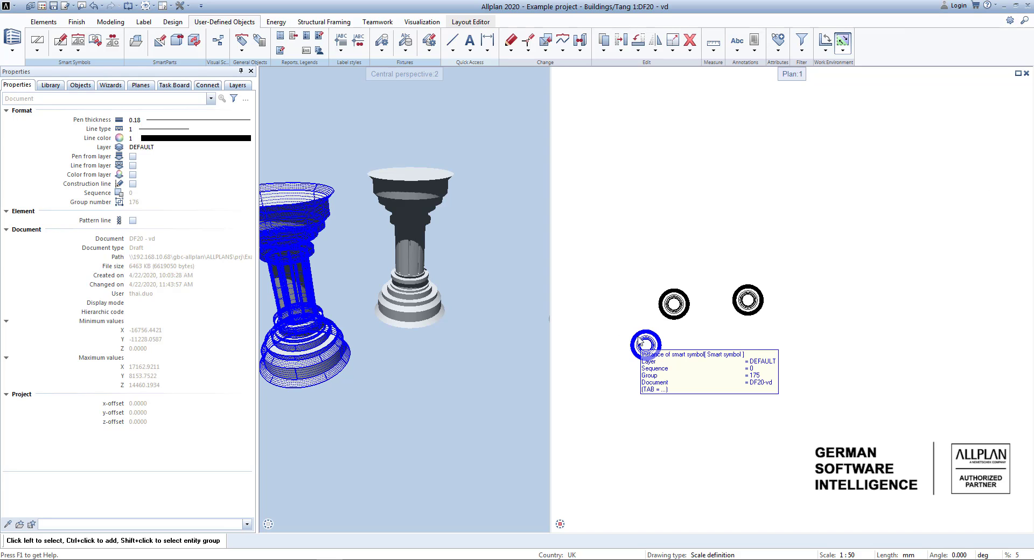